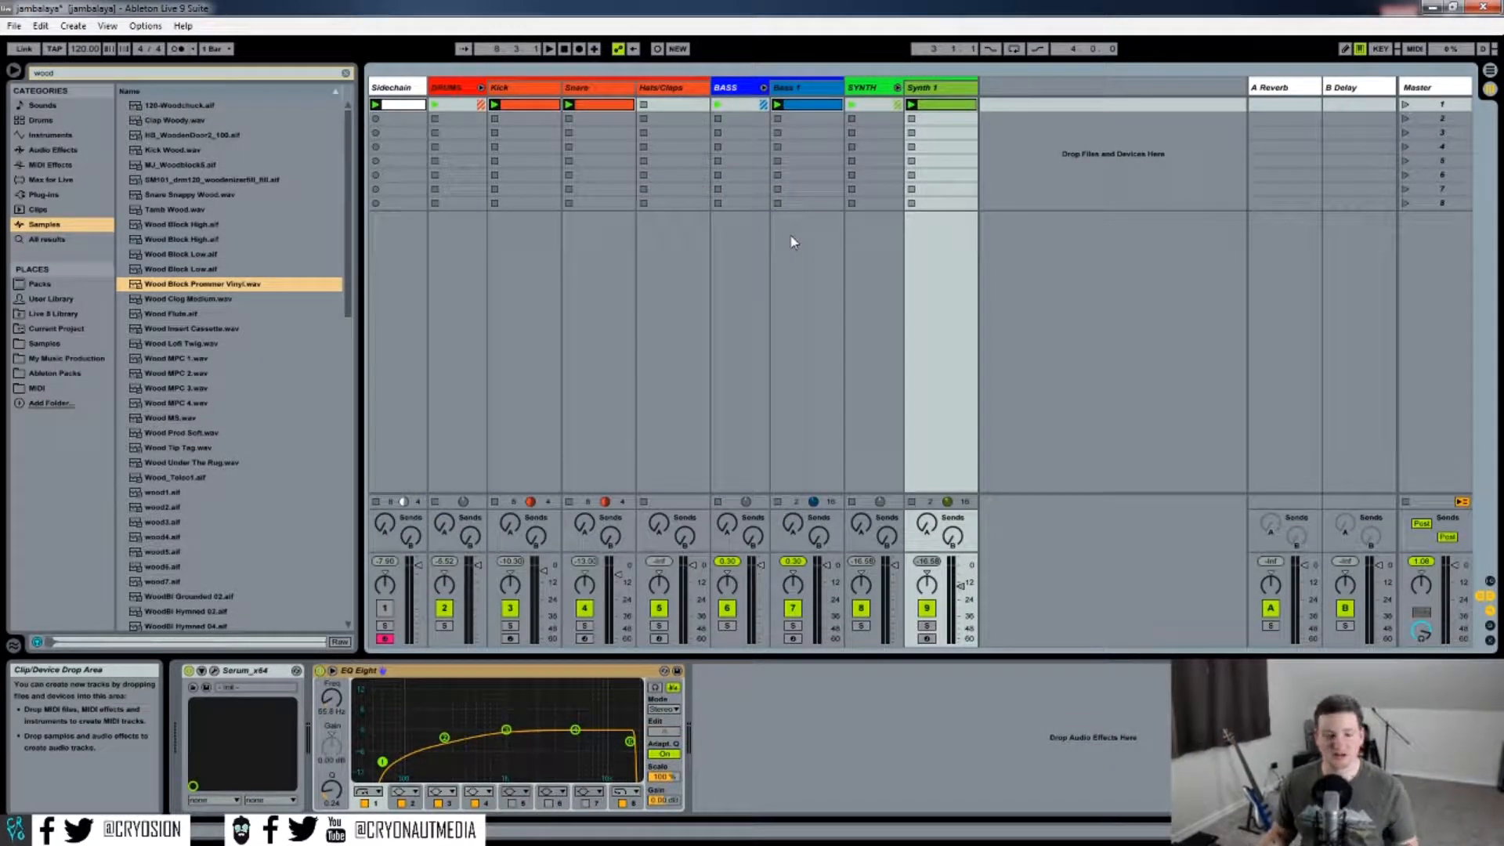
Preview the project, then solo the Synth 1 track and play it back to audition it.
{"action": "key", "text": "space"}
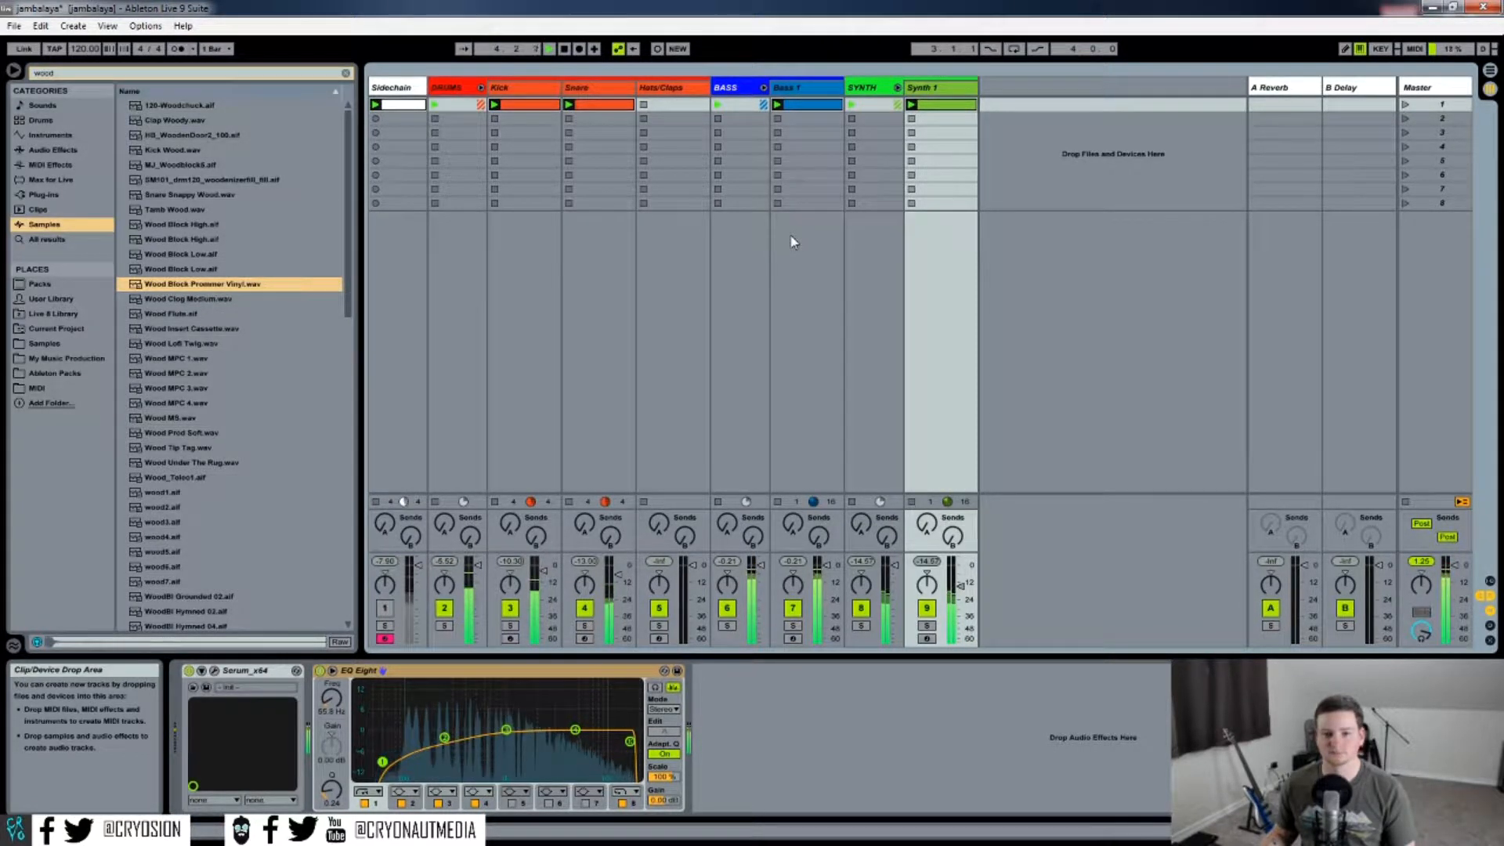
{"action": "key", "text": "space"}
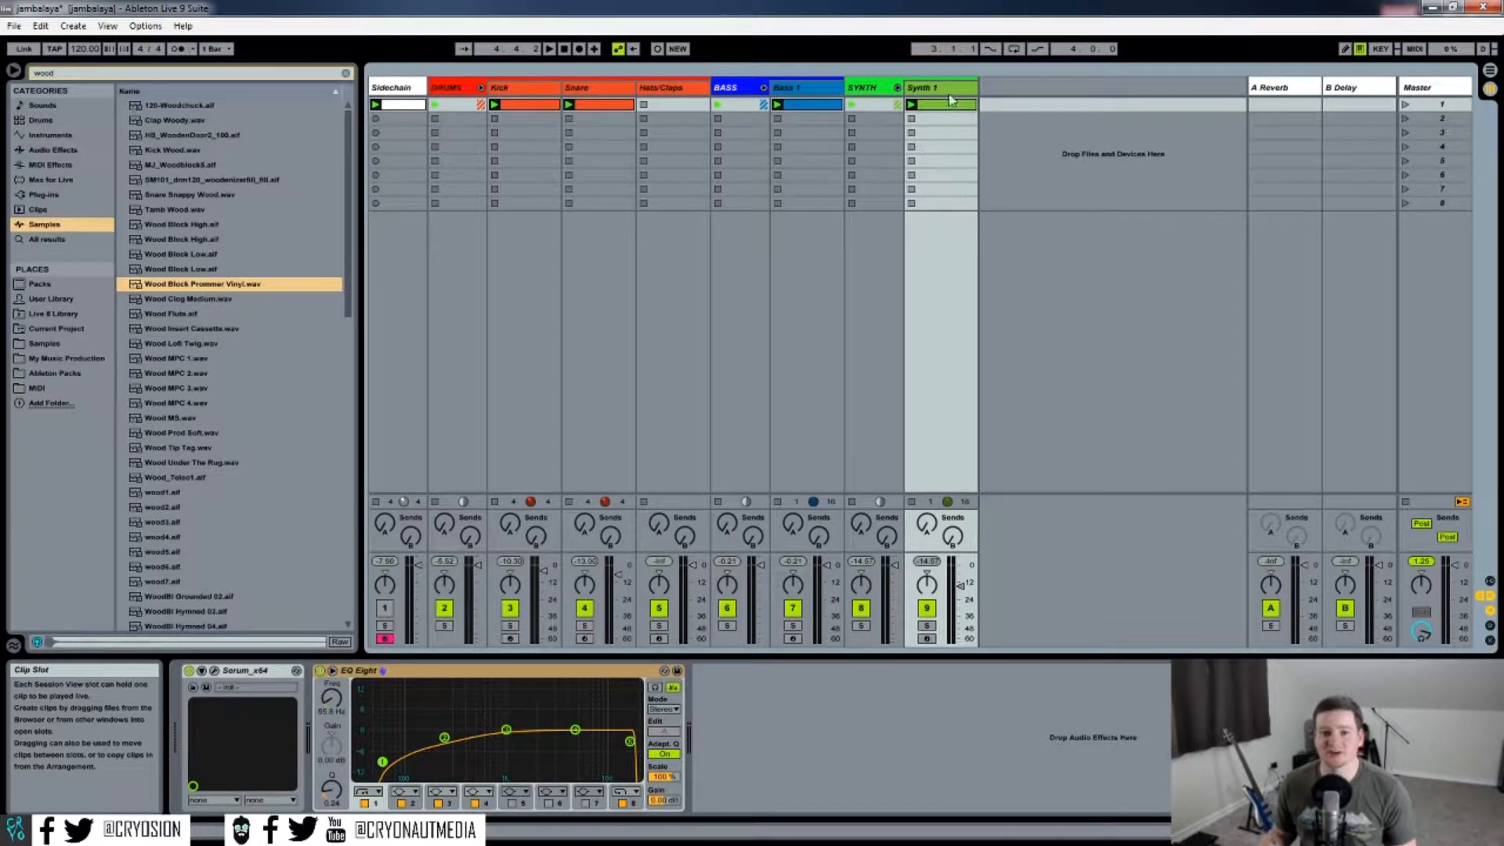
{"action": "left_click", "coordinate": [926, 625]}
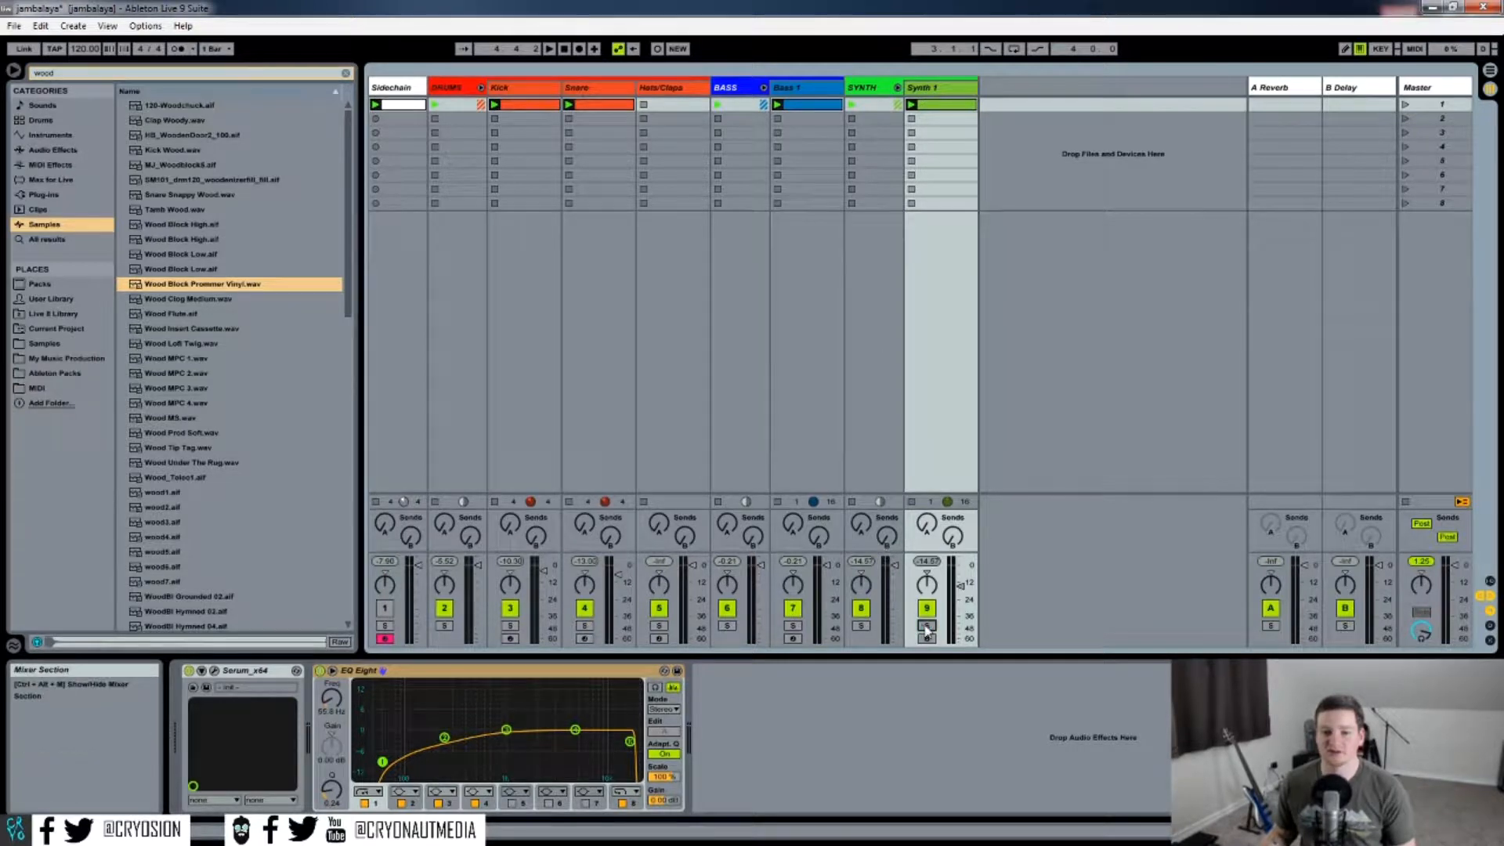
{"action": "key", "text": "space"}
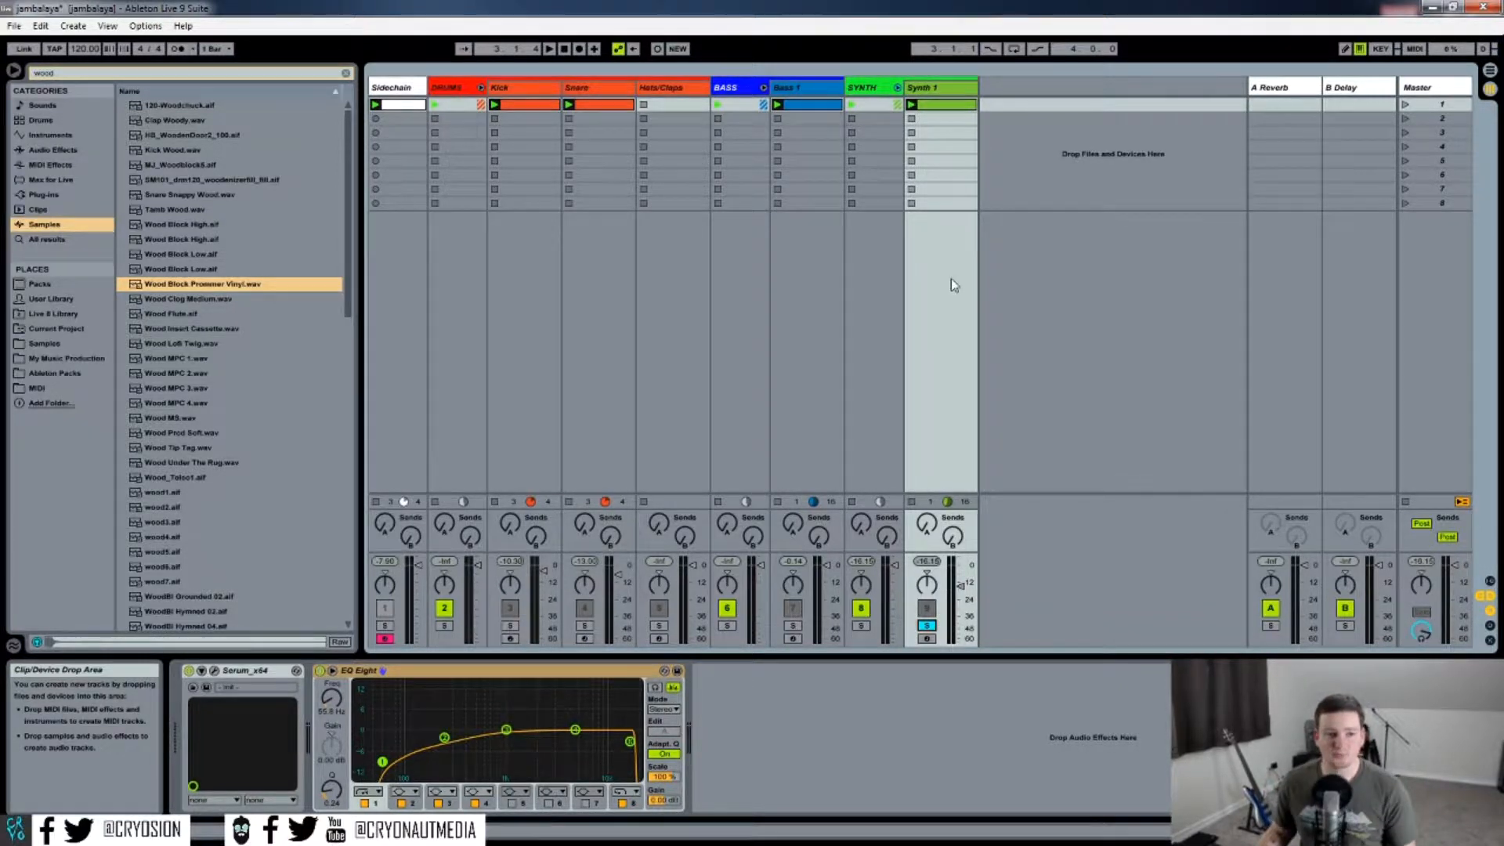
Add a Compressor from Audio Effects to the Synth 1 track and expand its sidechain section.
{"action": "left_click", "coordinate": [43, 151]}
{"action": "left_click_drag", "start_coordinate": [172, 210], "coordinate": [835, 744]}
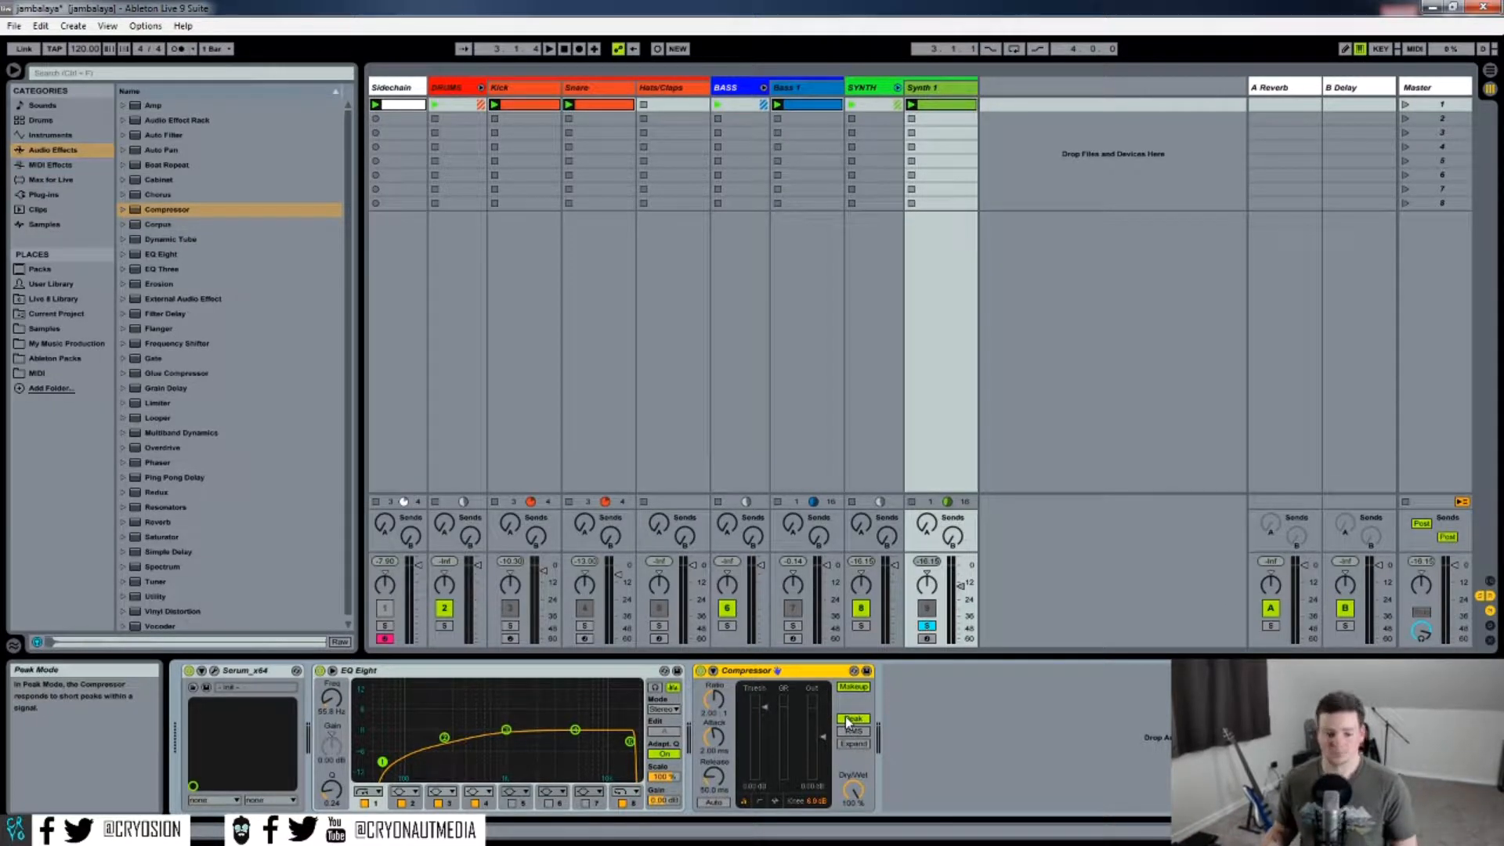
{"action": "left_click", "coordinate": [712, 671]}
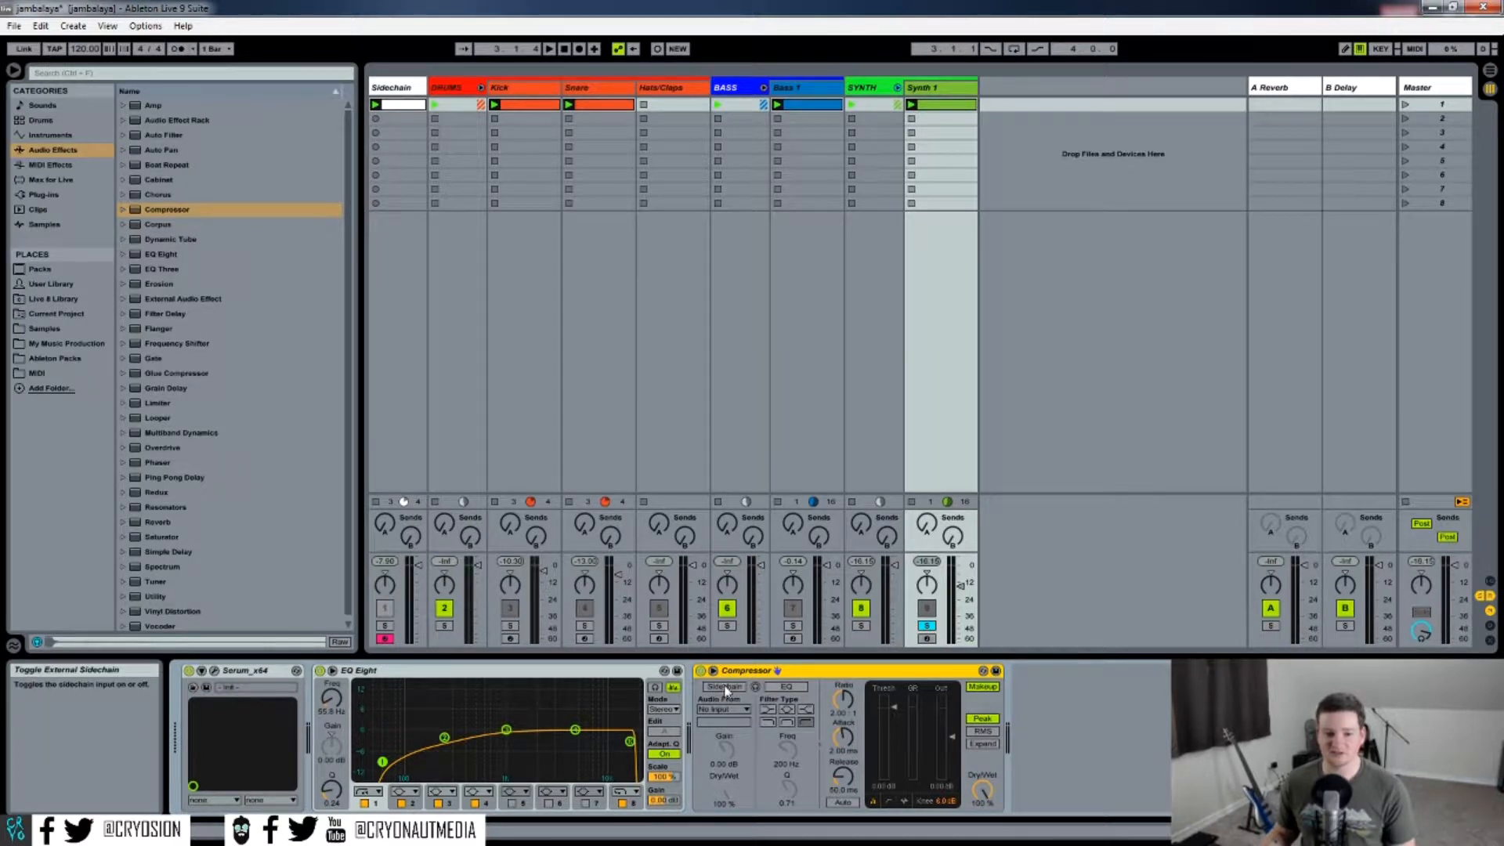
Enable the compressor's sidechain and set its audio source to the Kick track.
{"action": "left_click", "coordinate": [725, 687]}
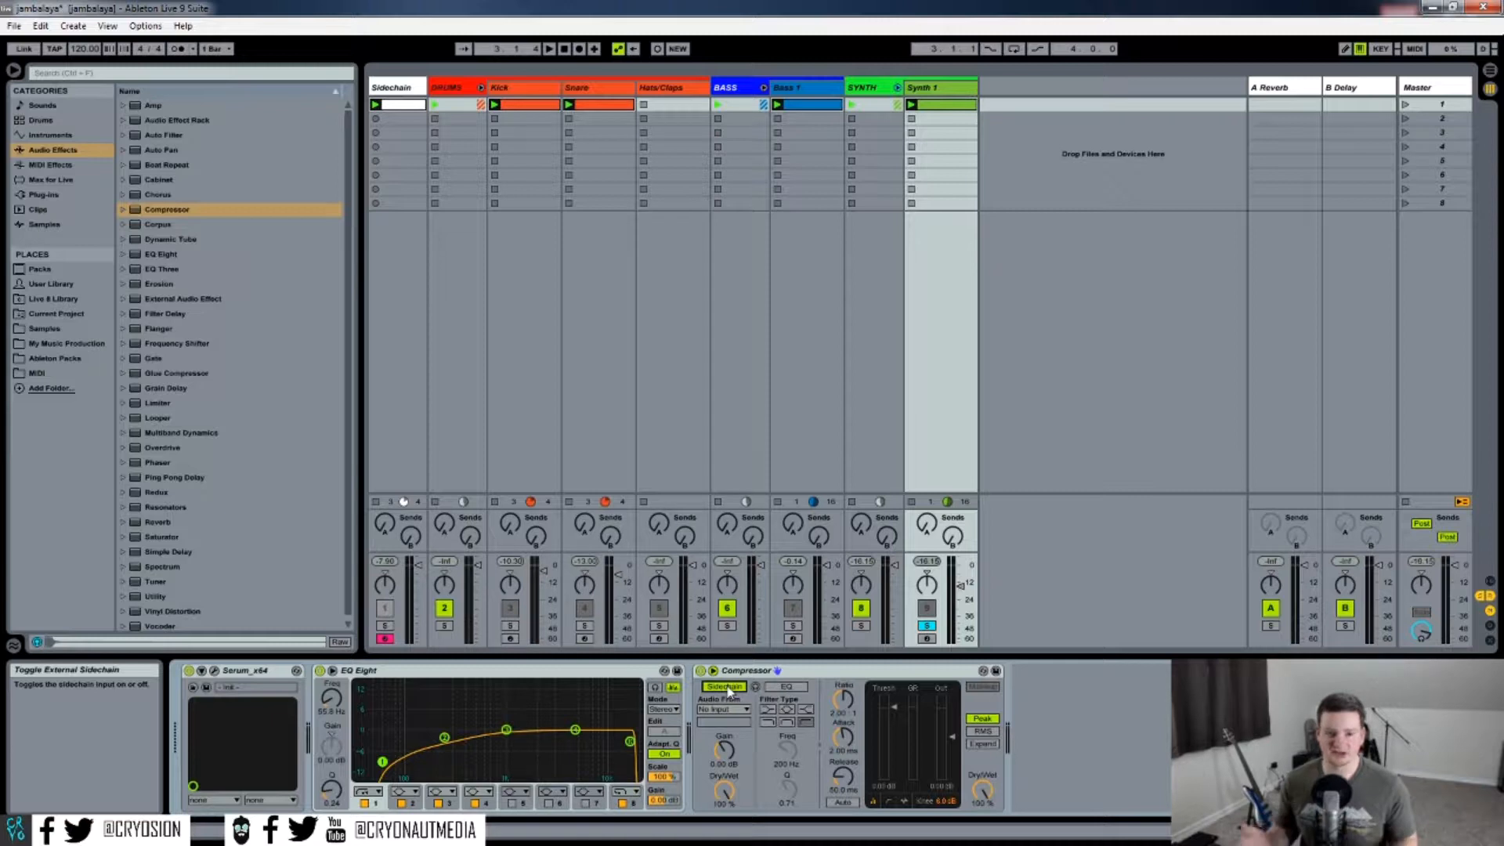
{"action": "left_click", "coordinate": [735, 709]}
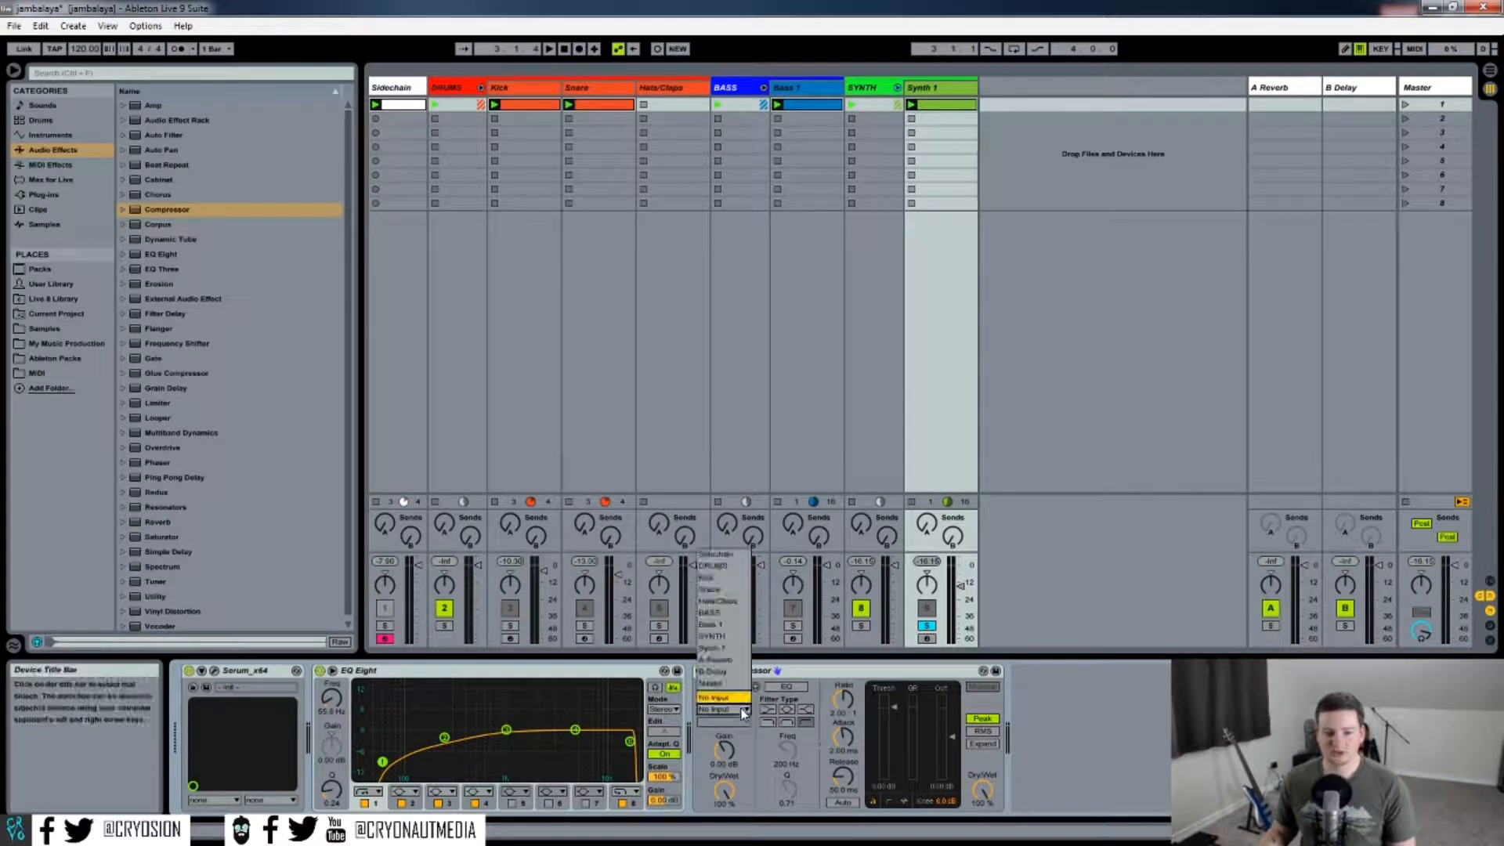
{"action": "left_click", "coordinate": [724, 577]}
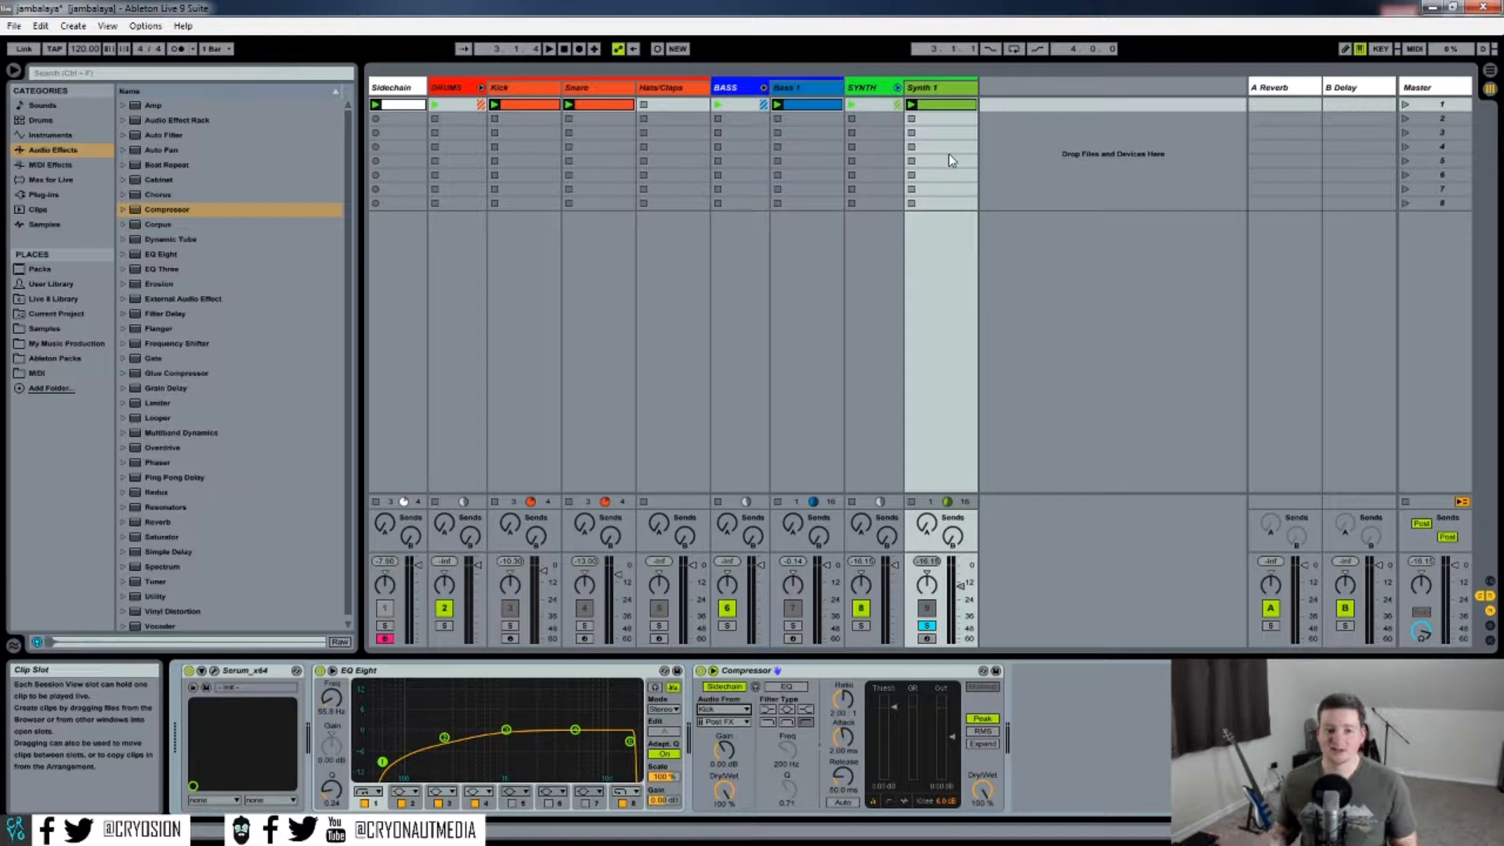
Solo the Sidechain track and launch its Wood Block Prommer Vinyl clip.
{"action": "left_click", "coordinate": [402, 126]}
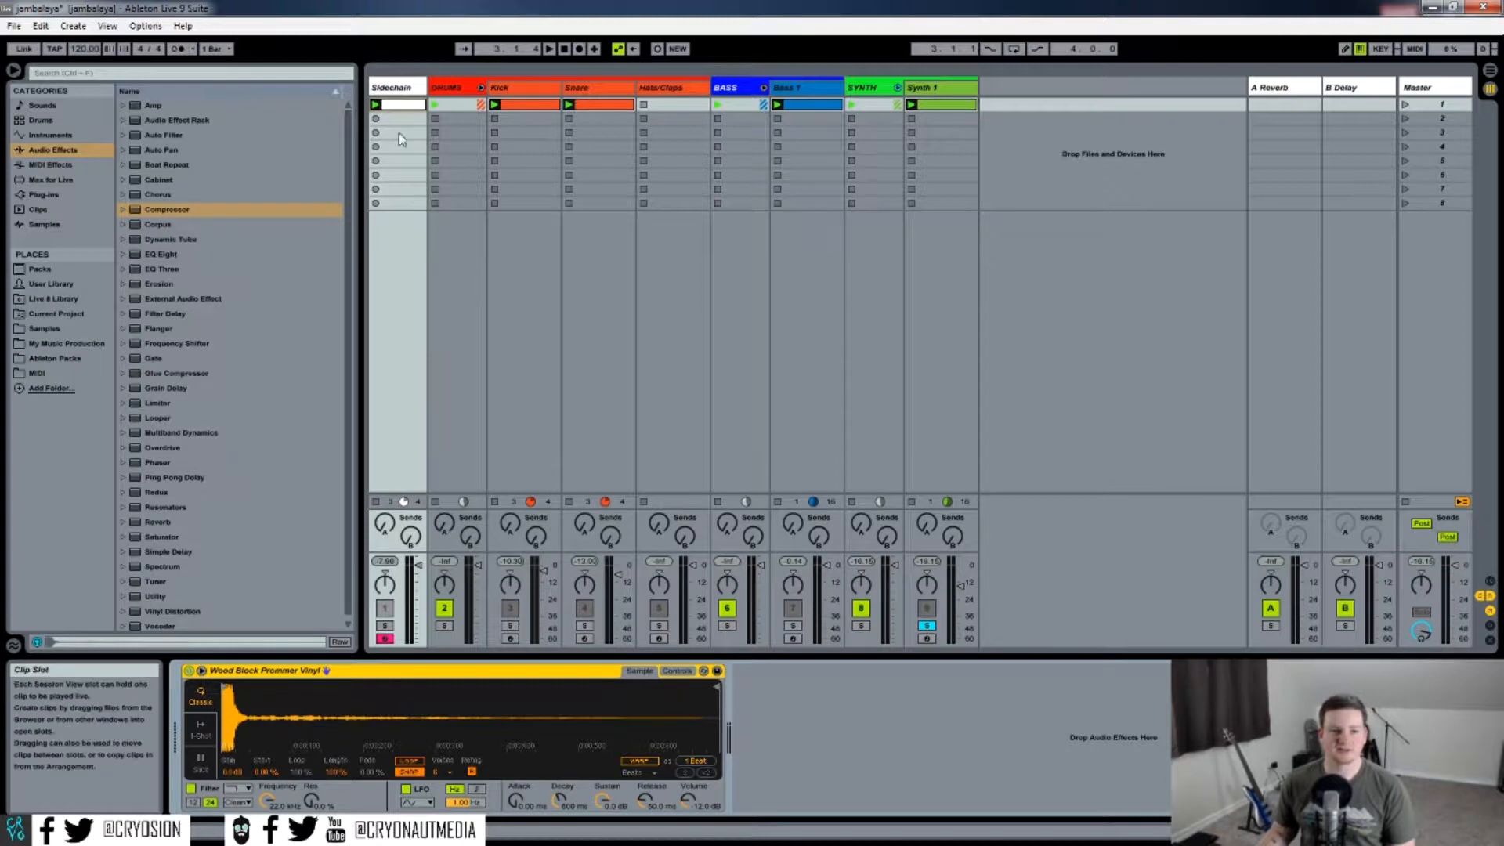
{"action": "left_click", "coordinate": [384, 625]}
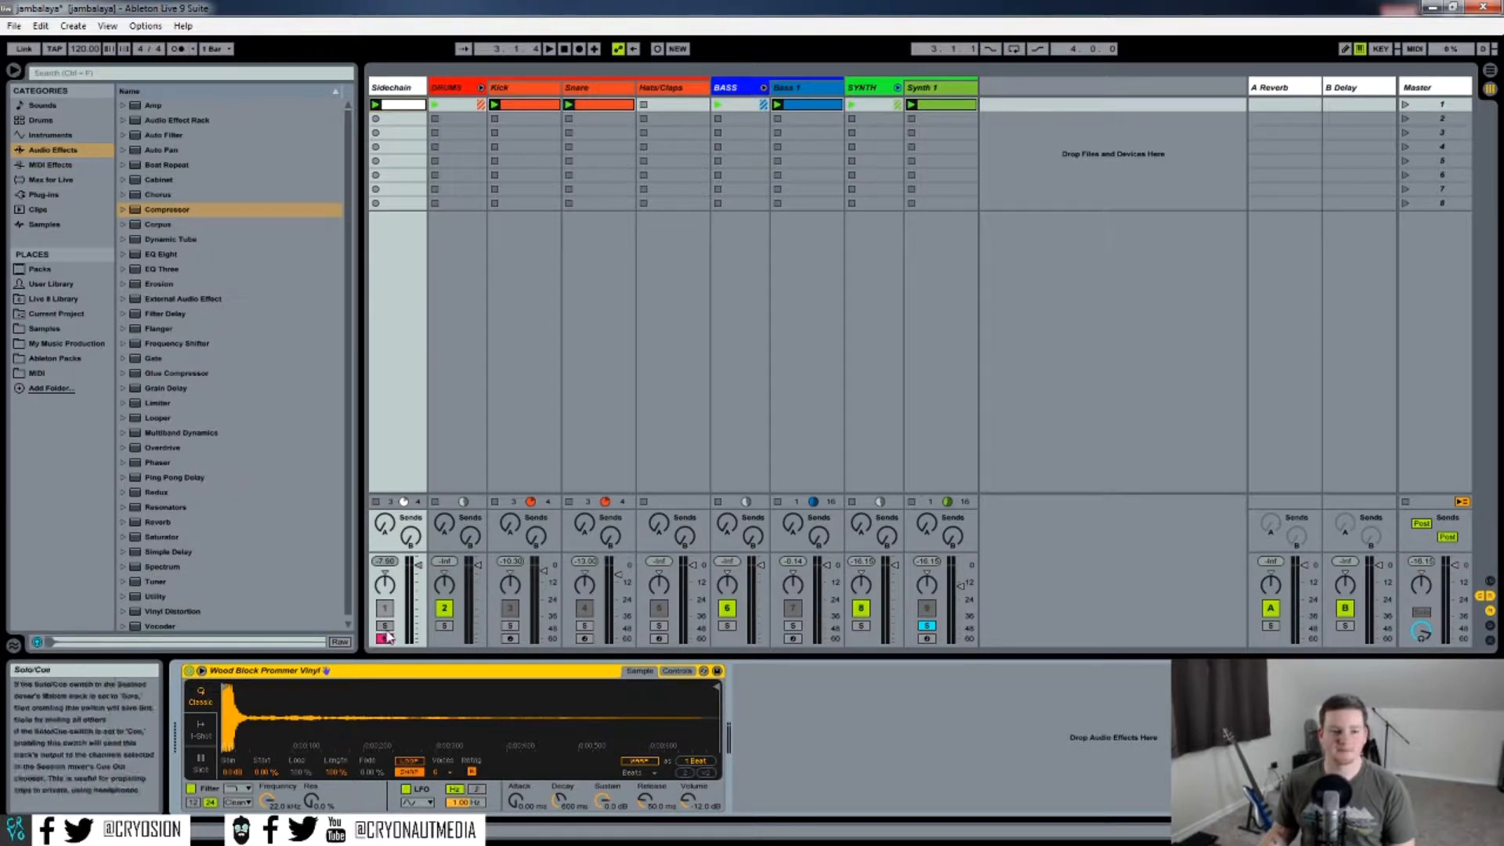
{"action": "left_click", "coordinate": [376, 104]}
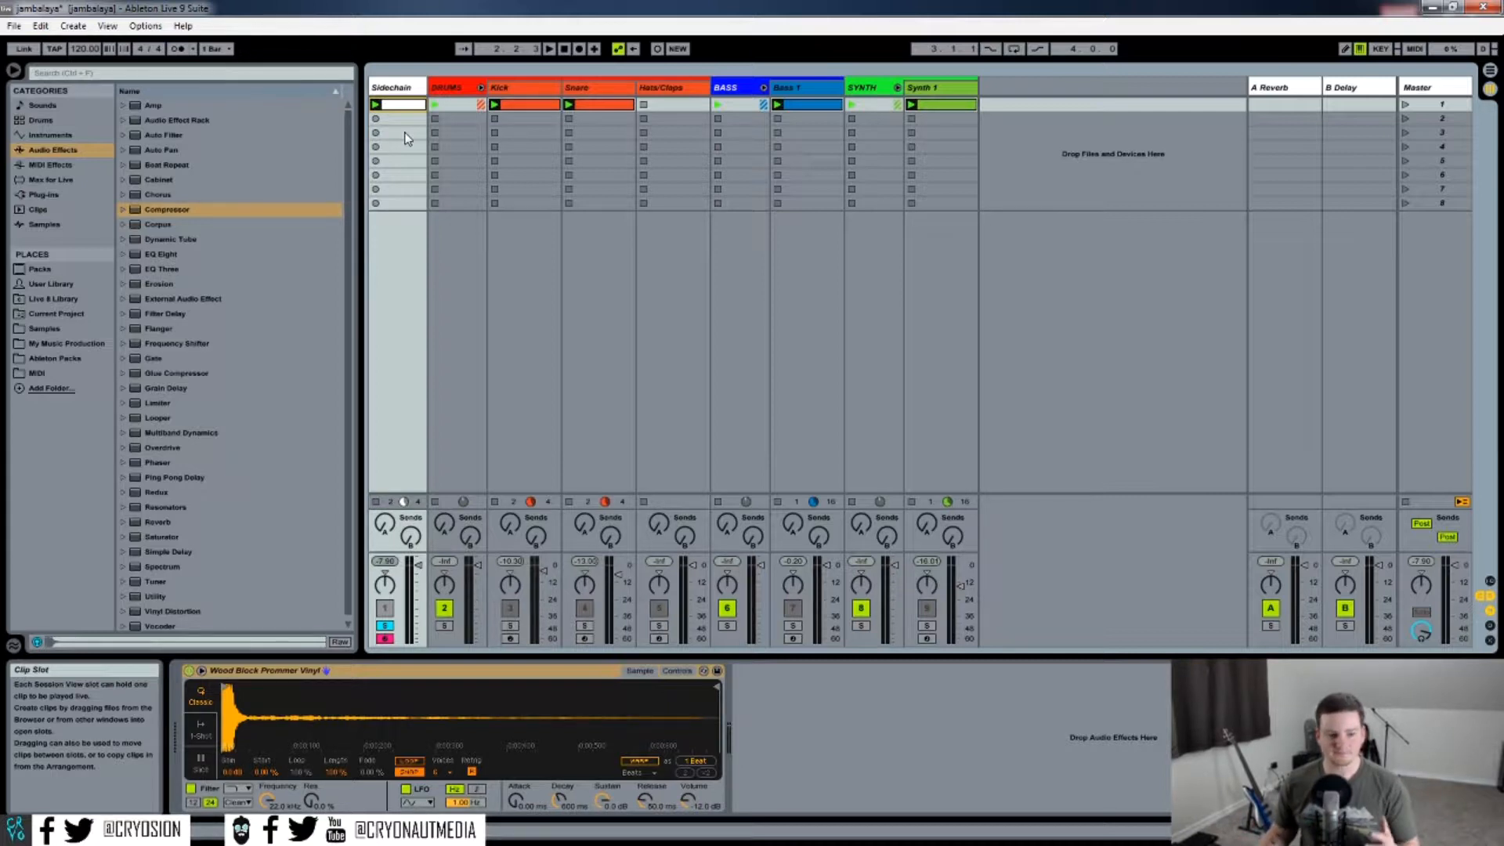
On Synth 1's compressor, change the sidechain audio source to the Sidechain track.
{"action": "left_click", "coordinate": [940, 87]}
{"action": "left_click", "coordinate": [739, 710]}
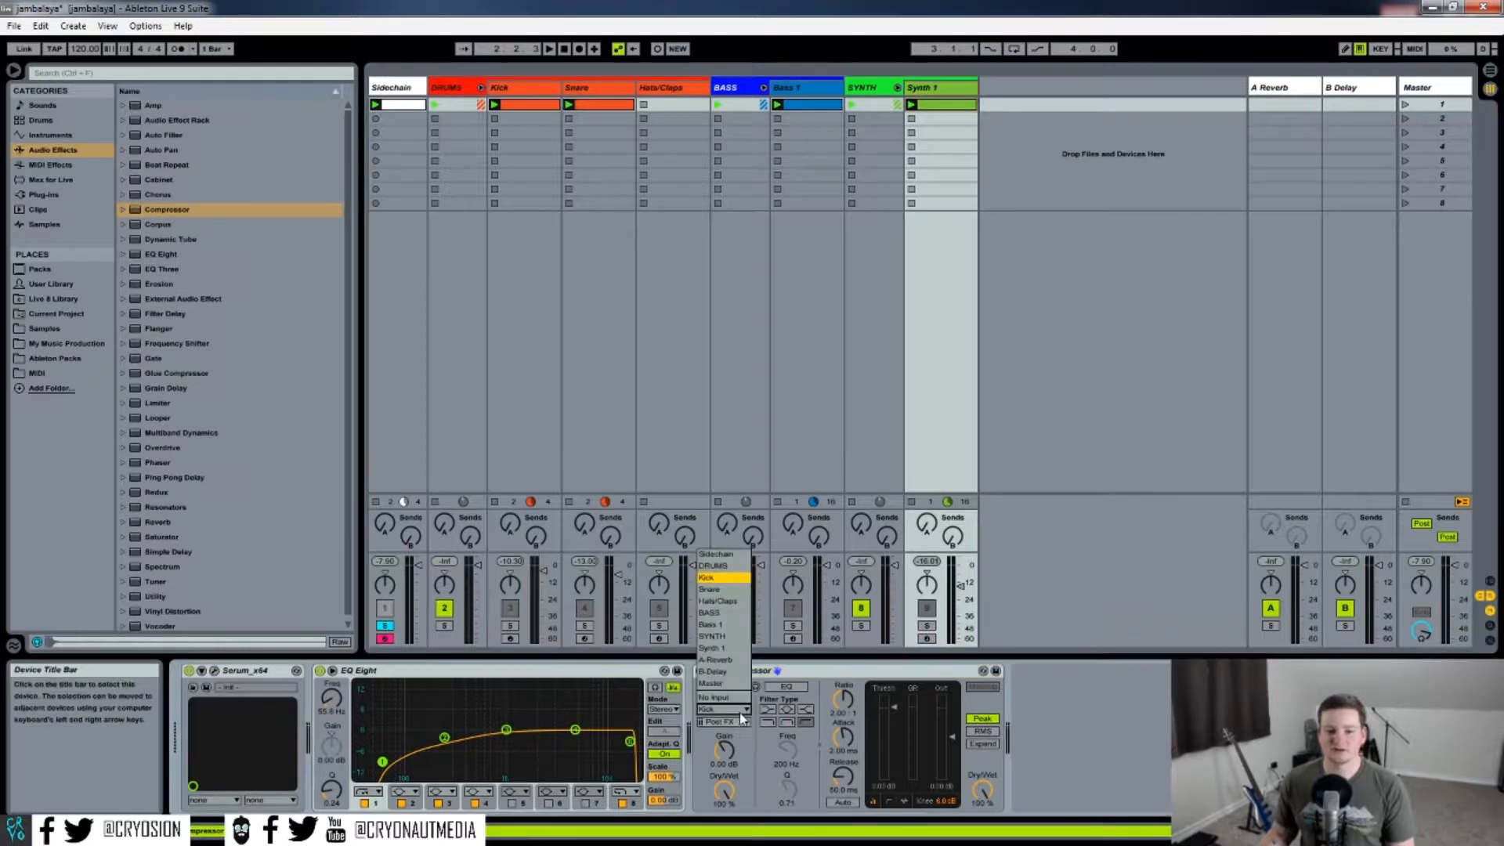
{"action": "left_click", "coordinate": [713, 555]}
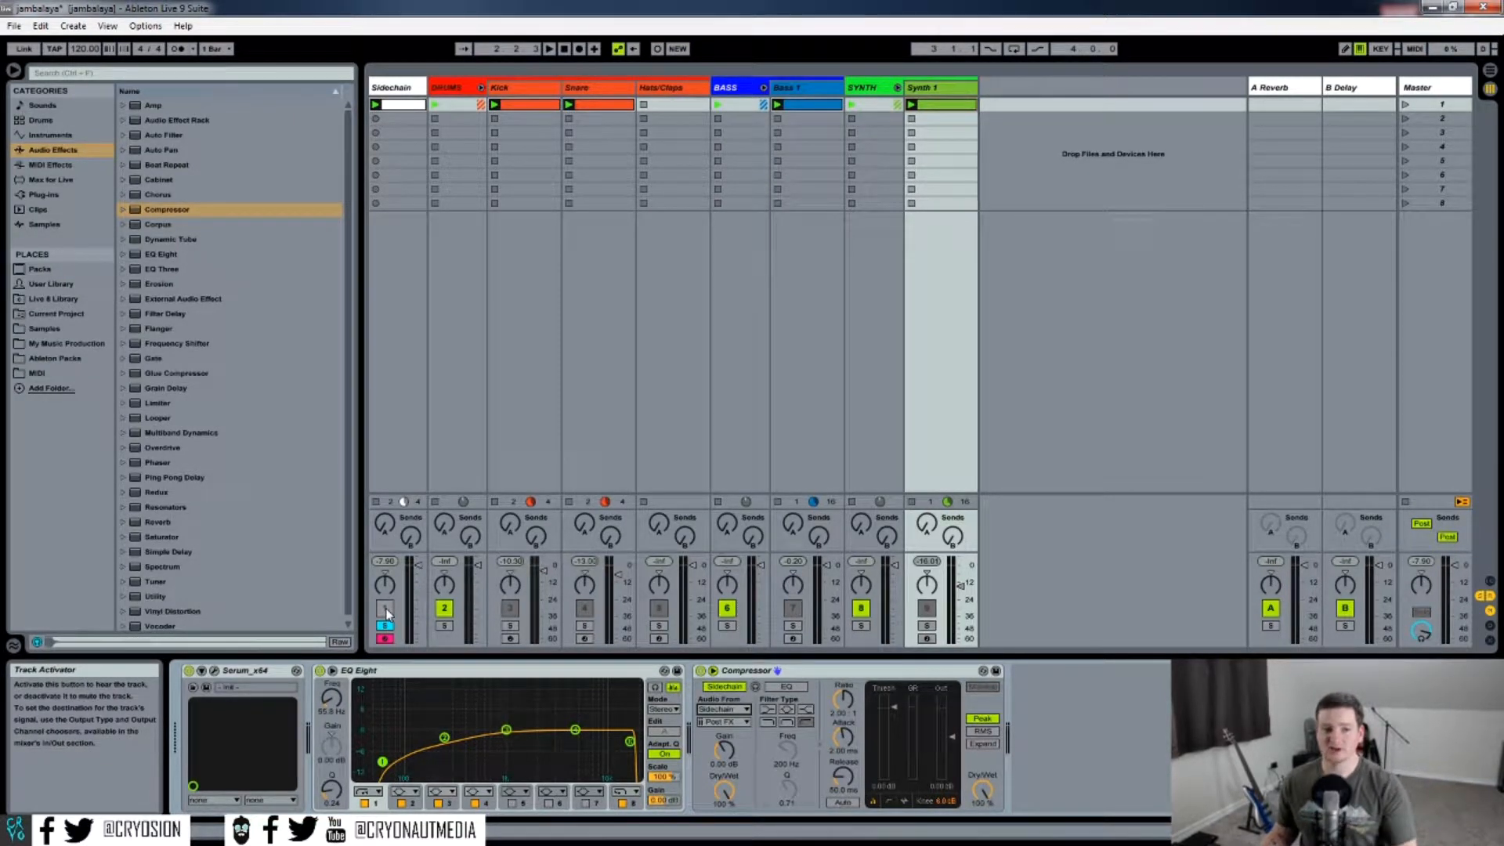
Solo Synth 1 and lower the compressor's threshold while the project plays.
{"action": "left_click", "coordinate": [927, 626]}
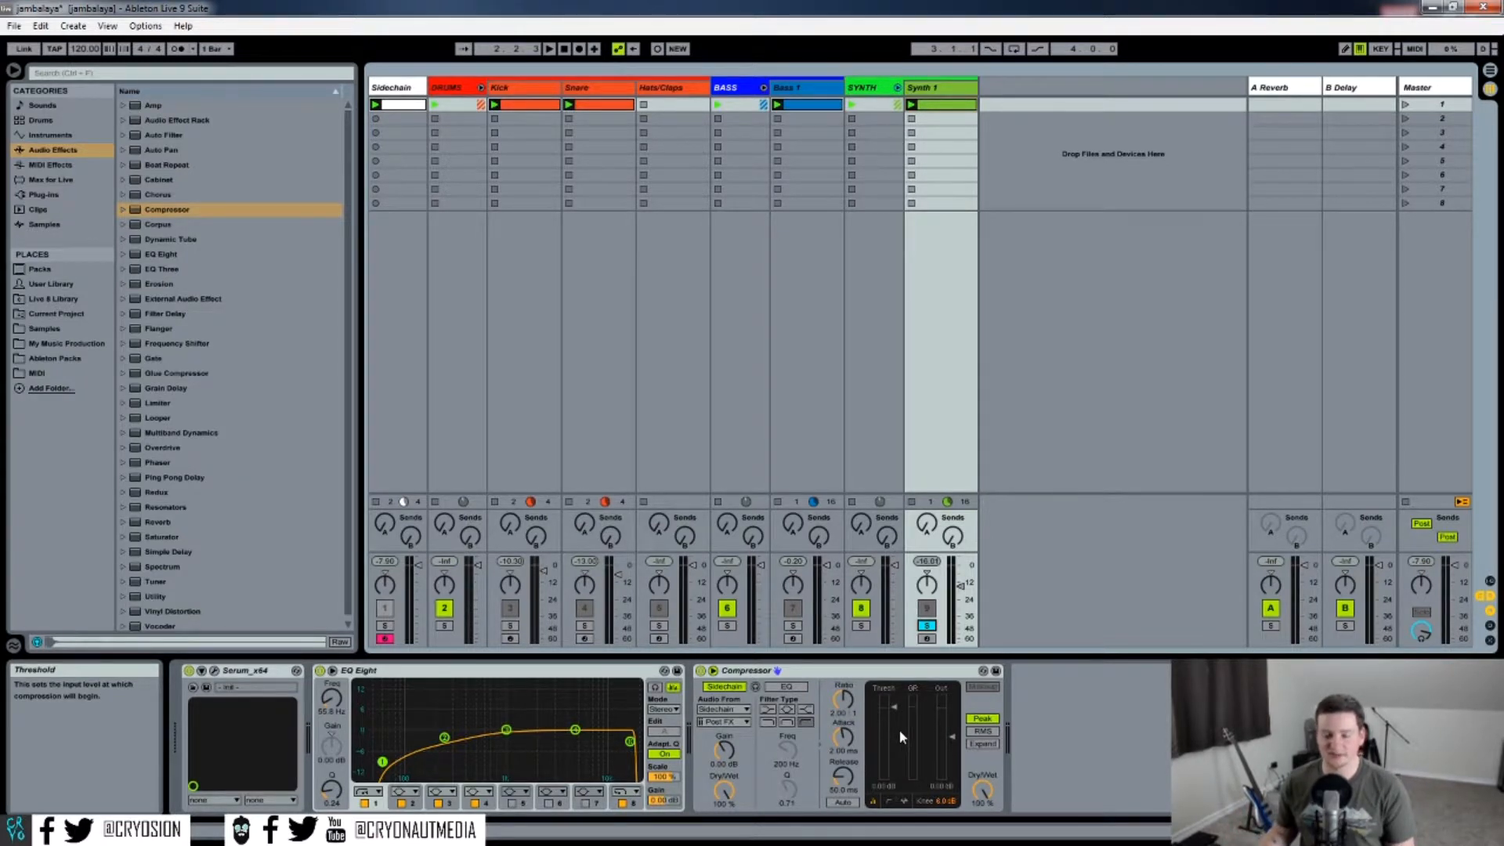
{"action": "key", "text": "space"}
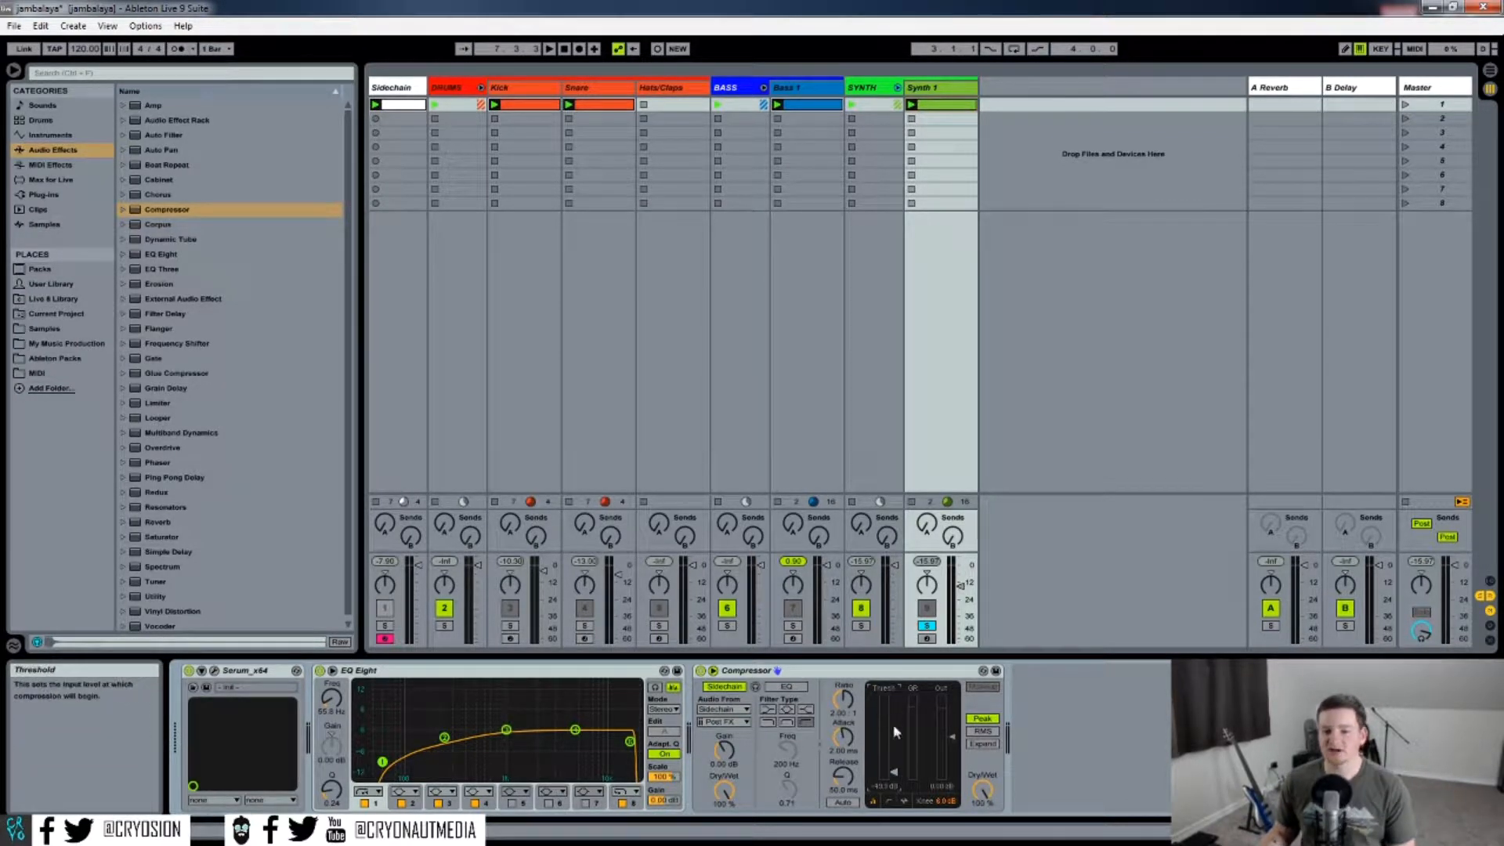
{"action": "left_click_drag", "start_coordinate": [894, 775], "coordinate": [894, 782]}
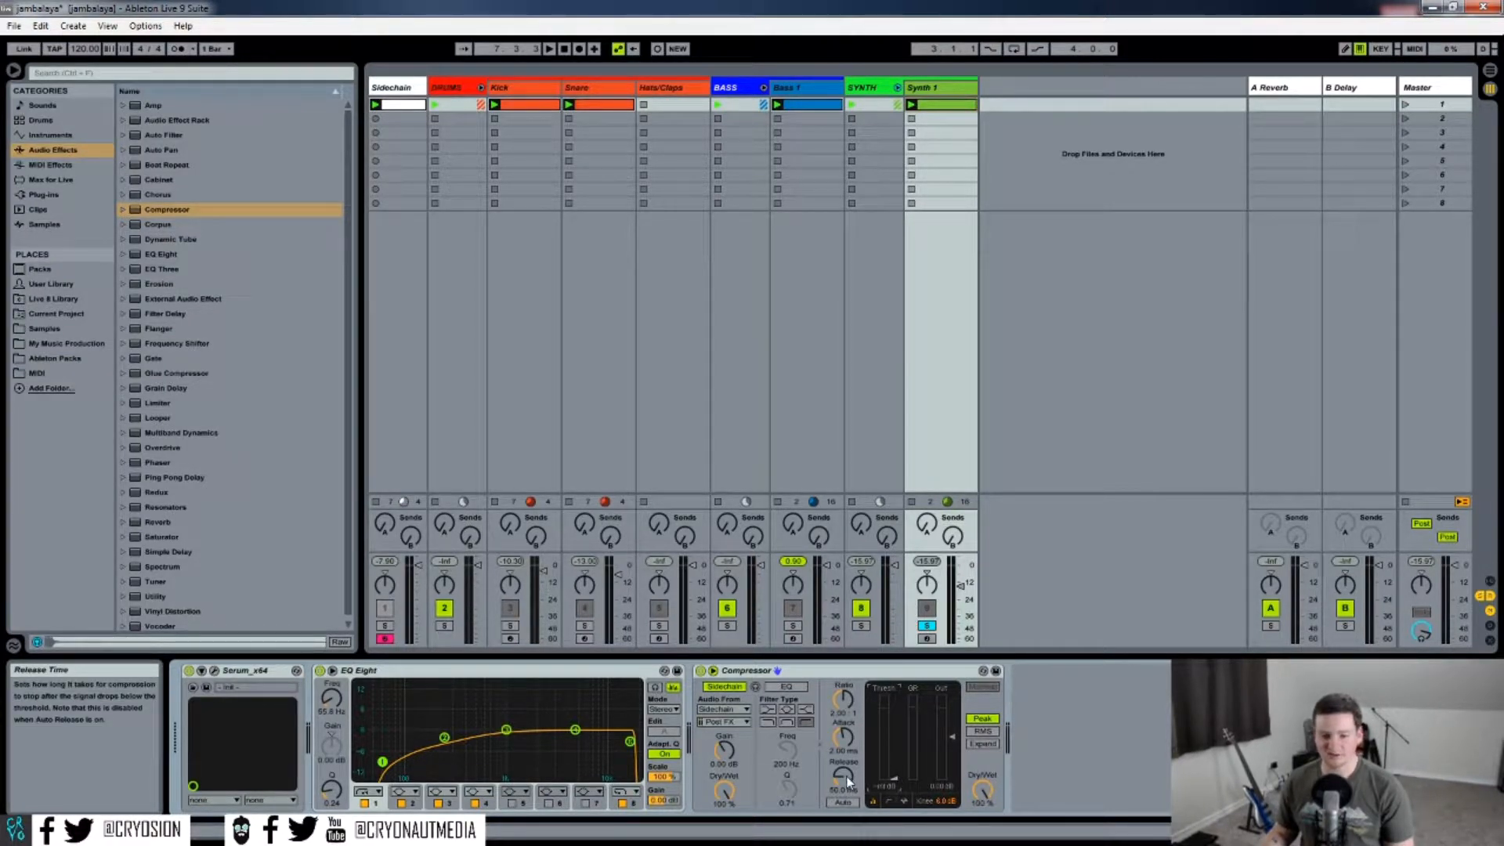
Unsolo Synth 1 and play the full mix to hear the sidechain ducking.
{"action": "key", "text": "space"}
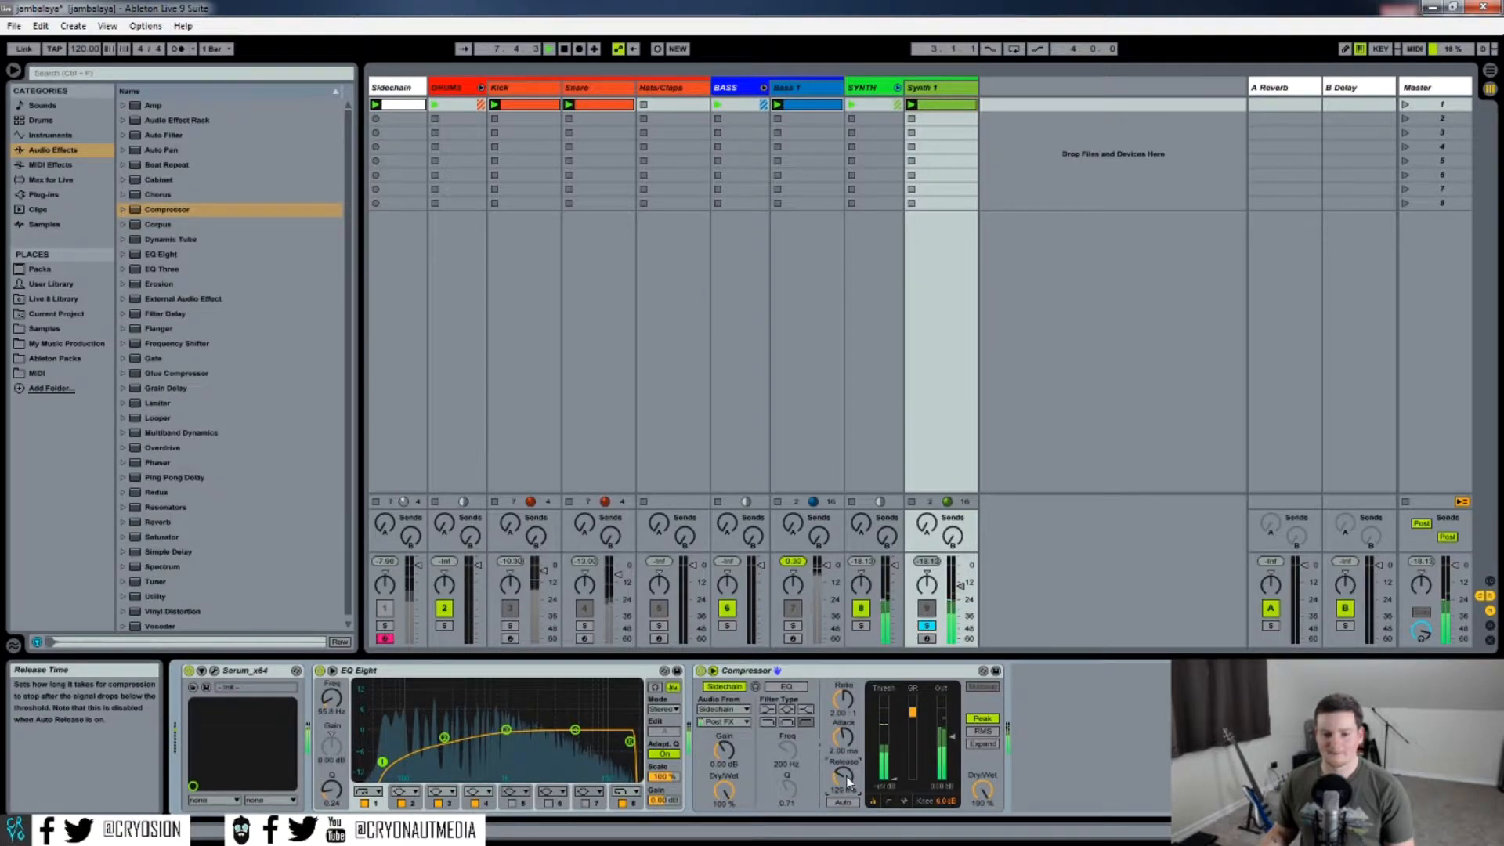
{"action": "key", "text": "space"}
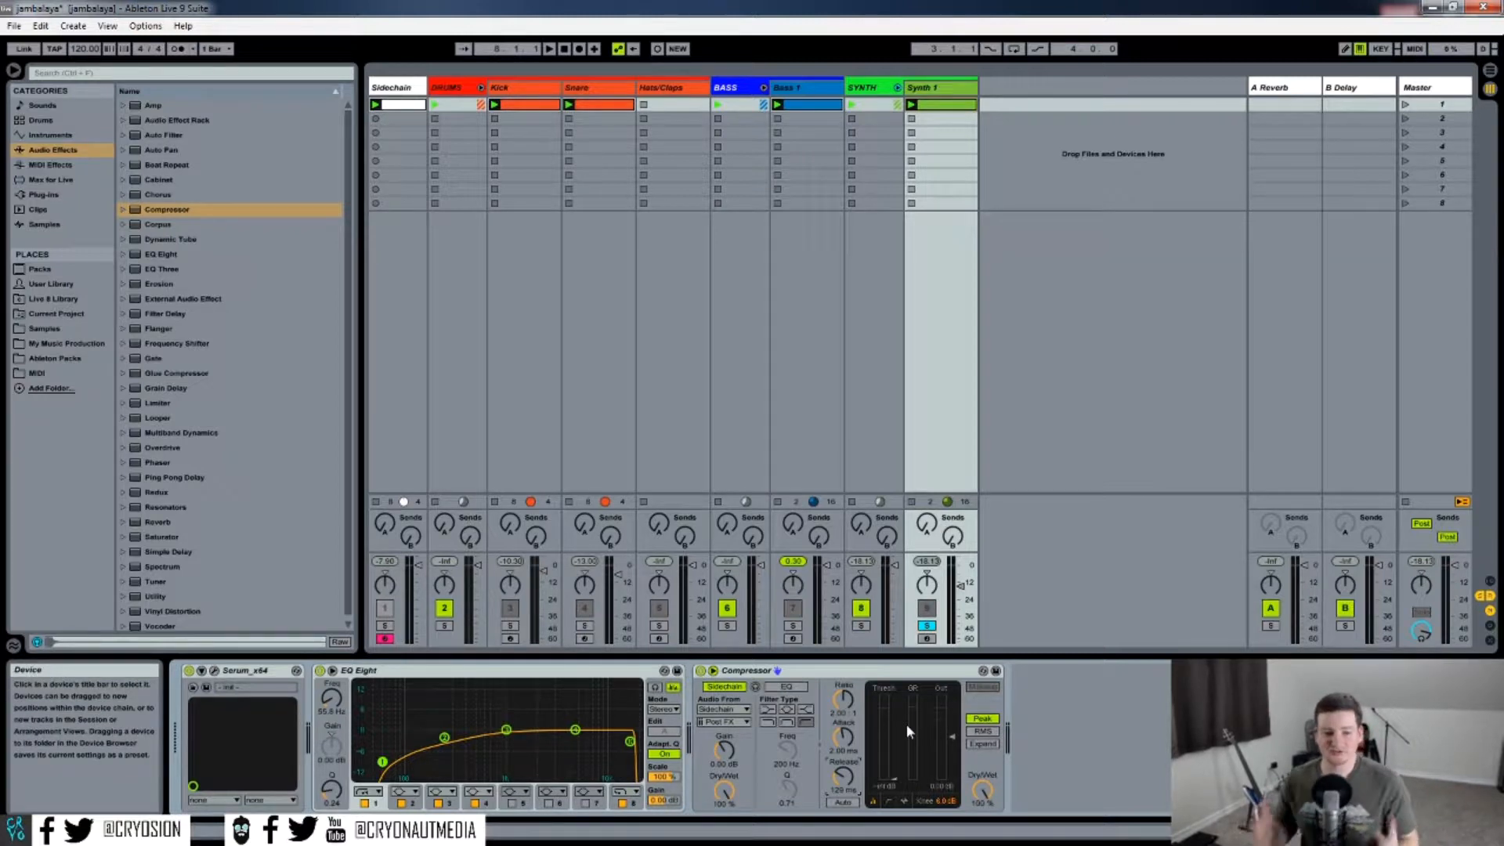
{"action": "left_click", "coordinate": [927, 625]}
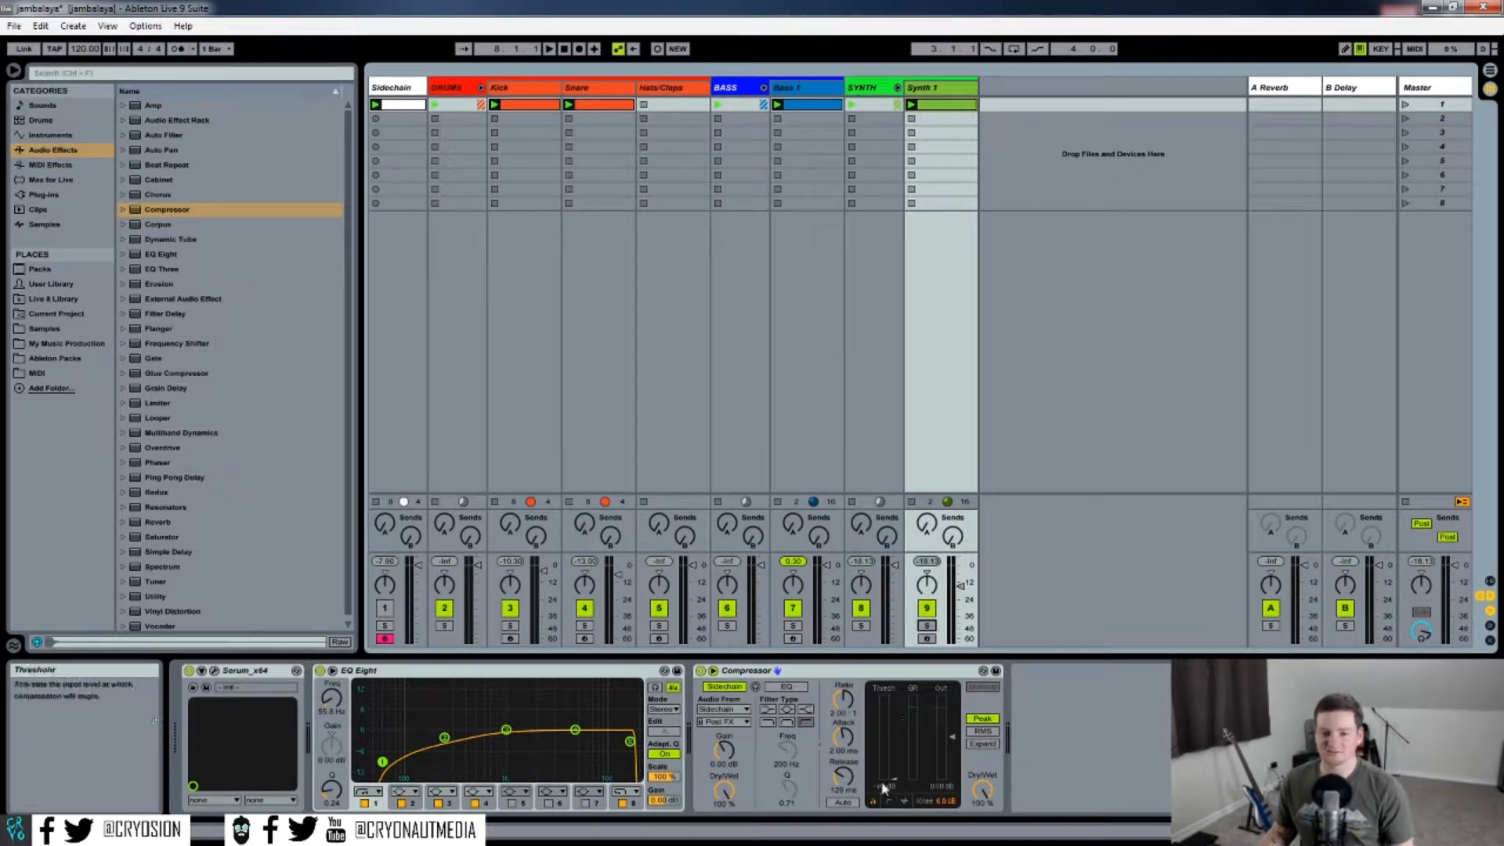
{"action": "key", "text": "space"}
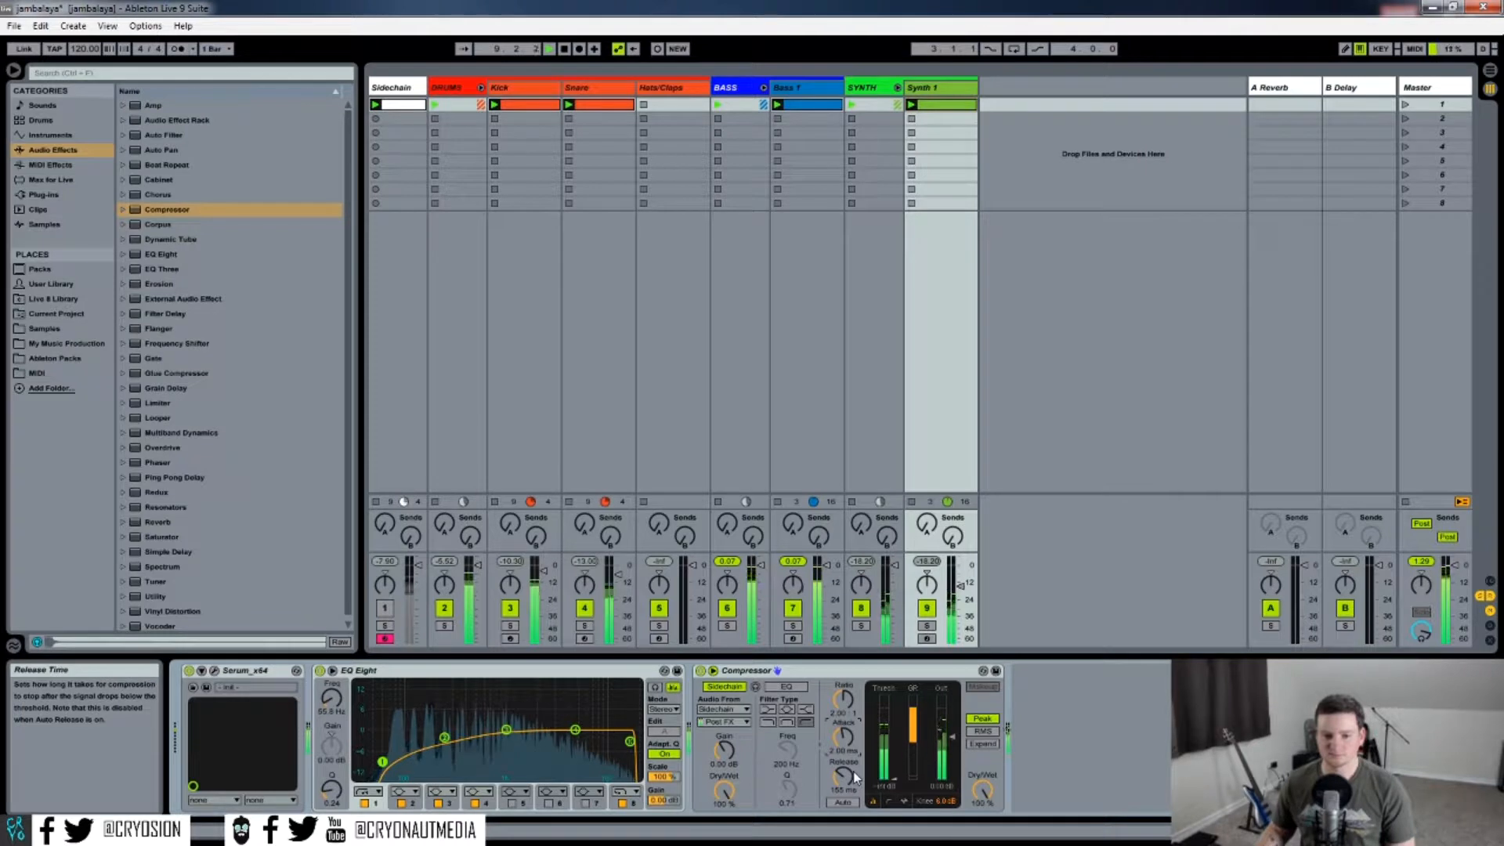
{"action": "key", "text": "space"}
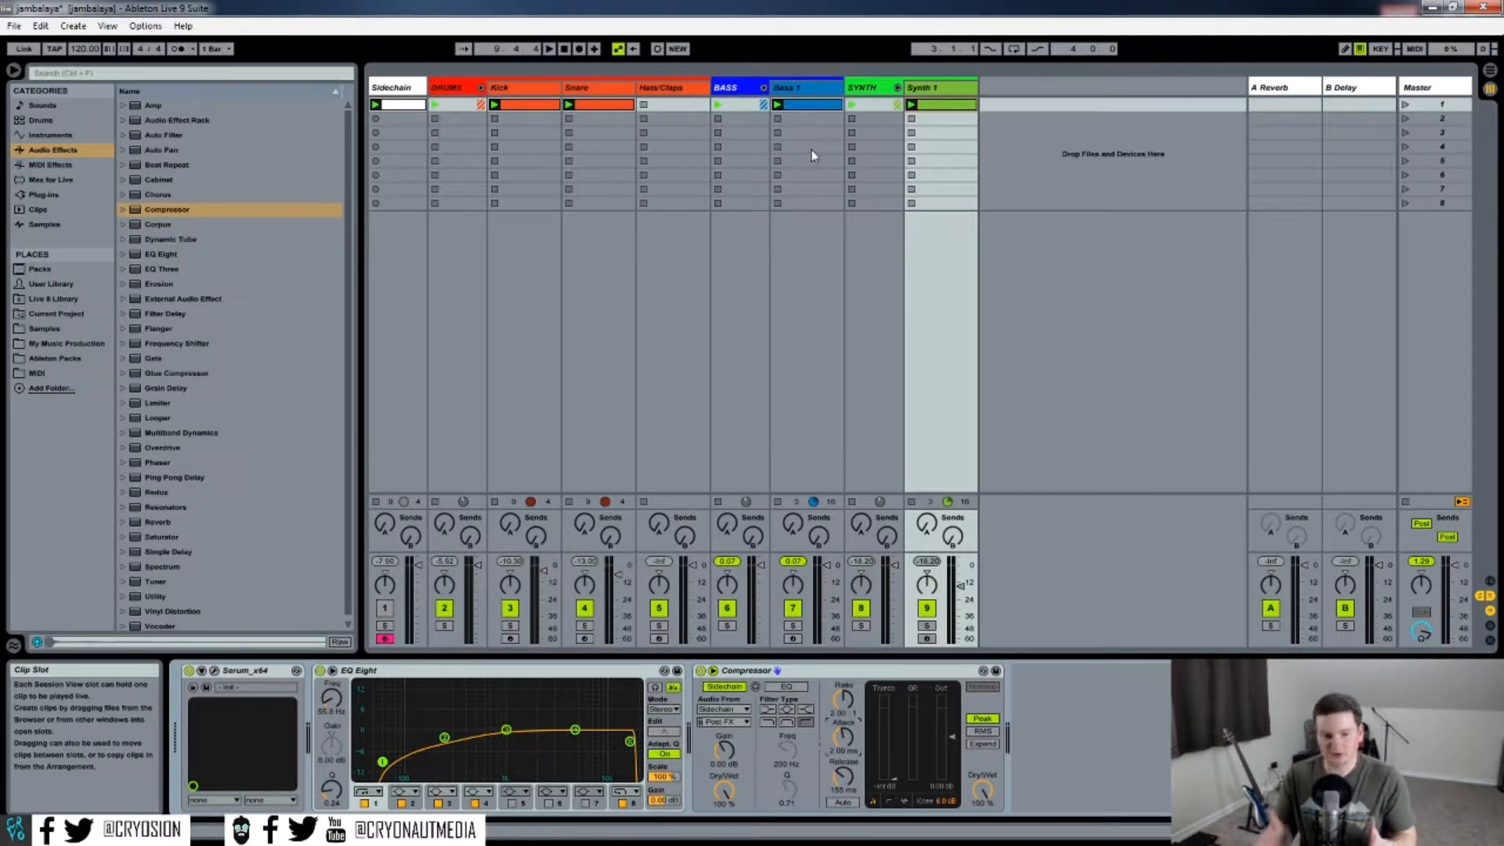
Open the Bass 1 and Kick clips to inspect their notes.
{"action": "double_click", "coordinate": [810, 102]}
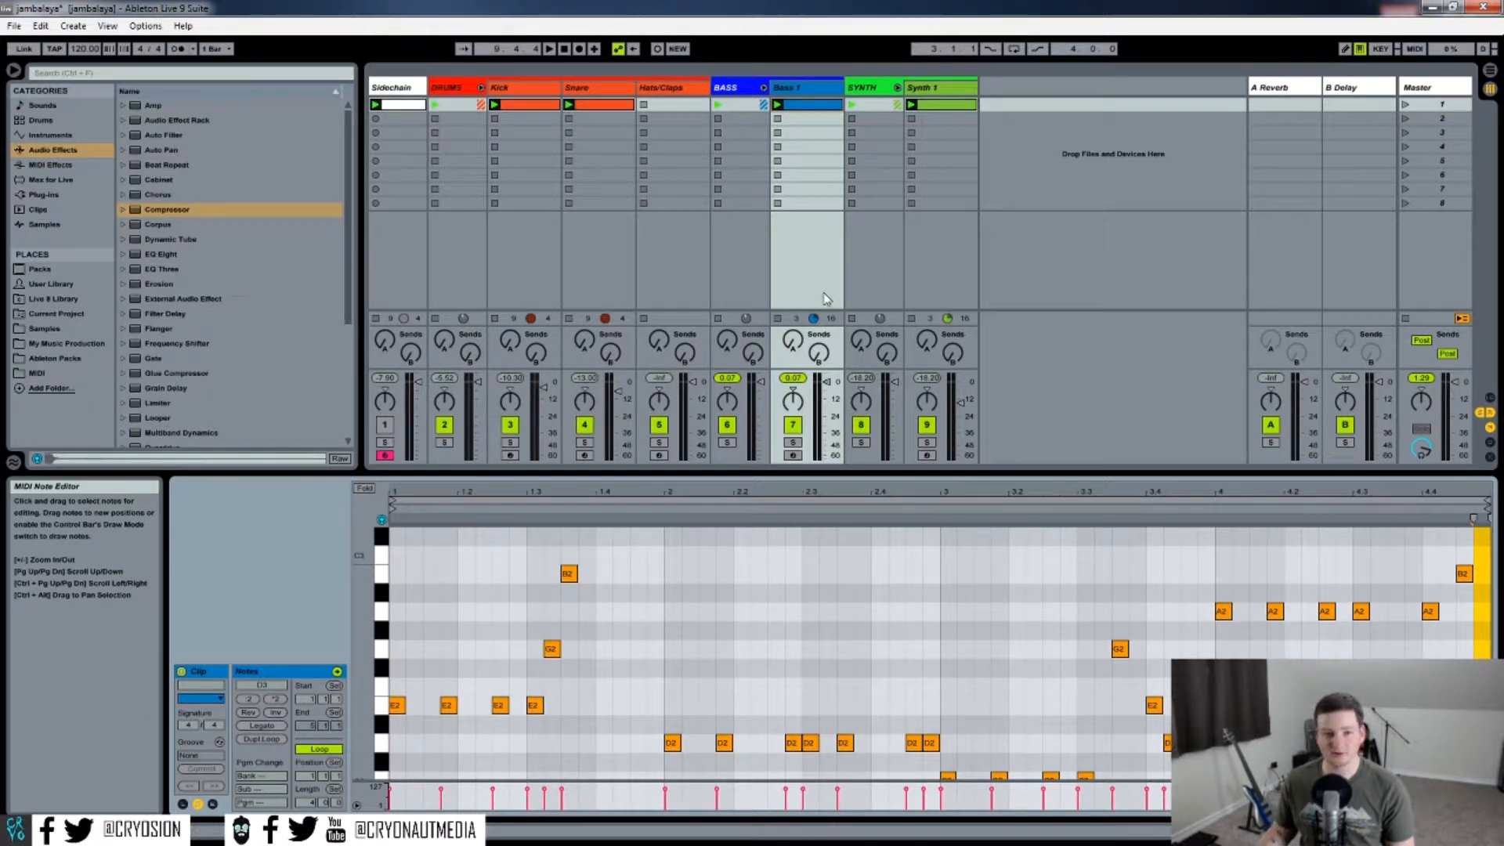
{"action": "left_click", "coordinate": [536, 104]}
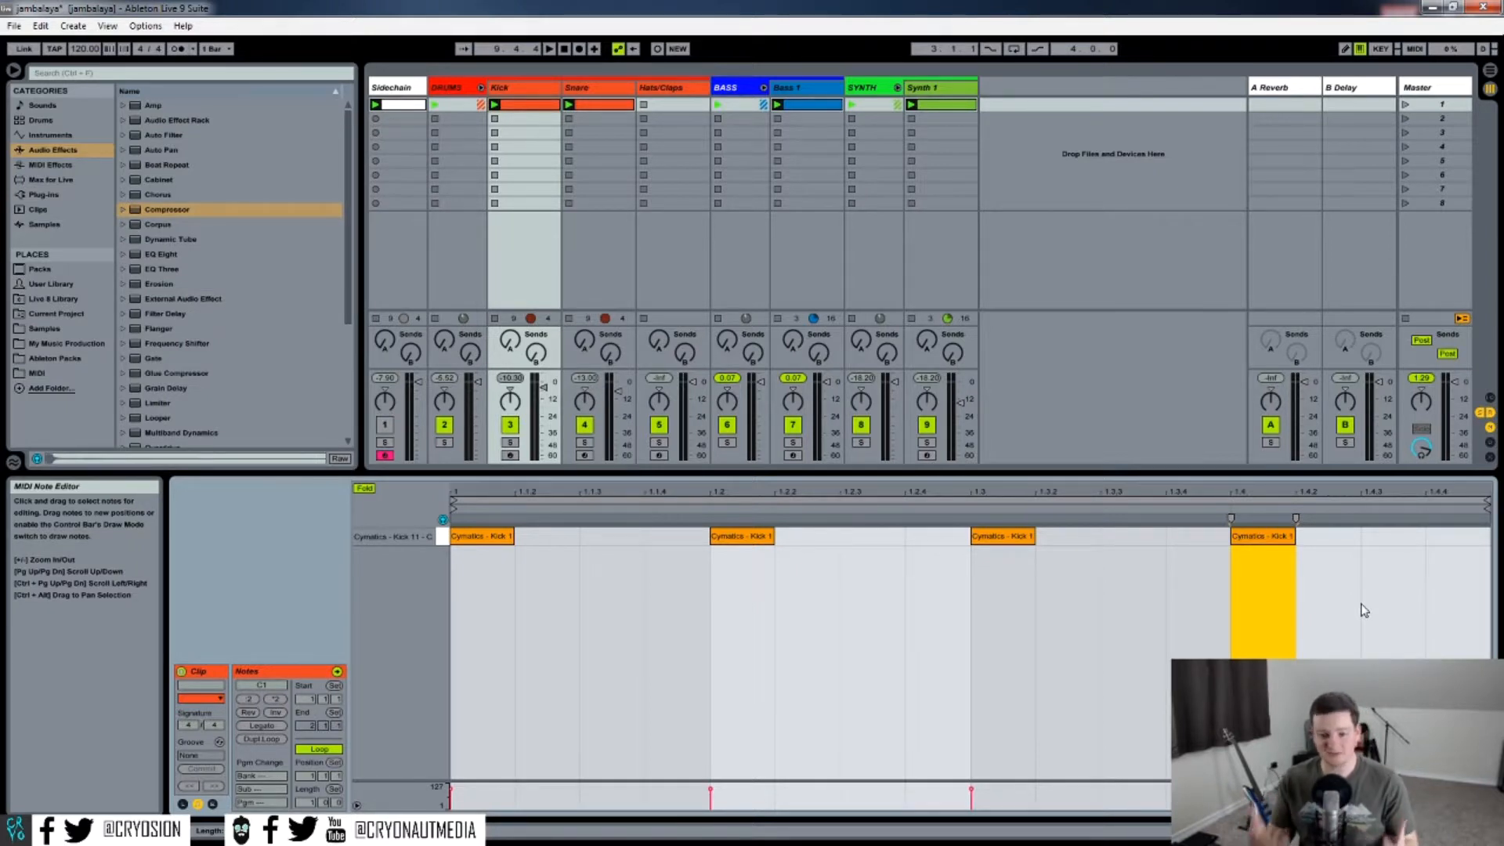
Add a Compressor to the Bass 1 track with sidechain enabled and its audio source set to Sidechain.
{"action": "left_click", "coordinate": [815, 85]}
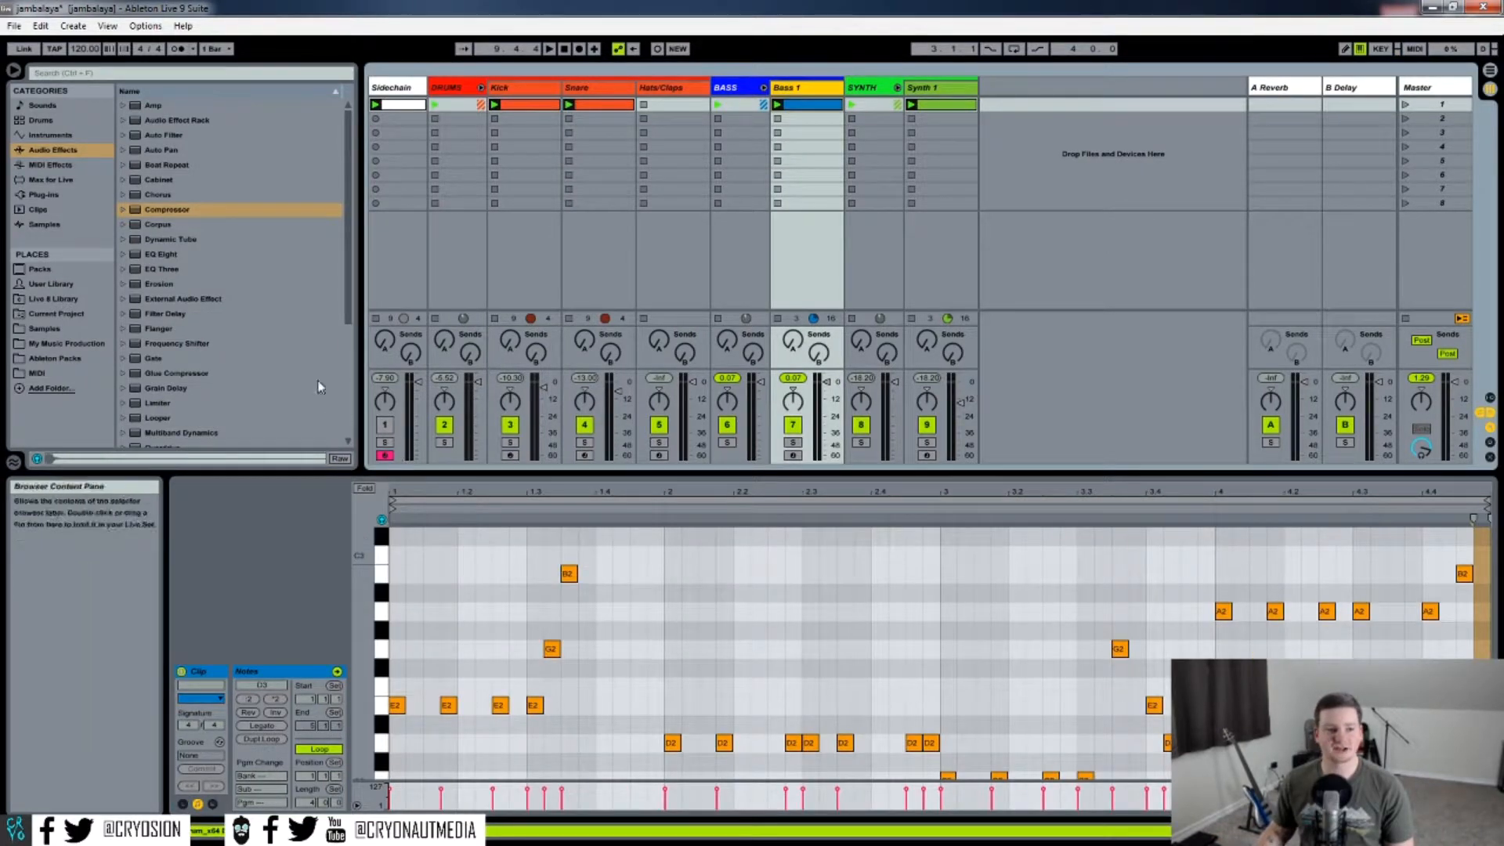
{"action": "double_click", "coordinate": [799, 87]}
{"action": "left_click_drag", "start_coordinate": [167, 211], "coordinate": [694, 732]}
{"action": "left_click", "coordinate": [716, 672]}
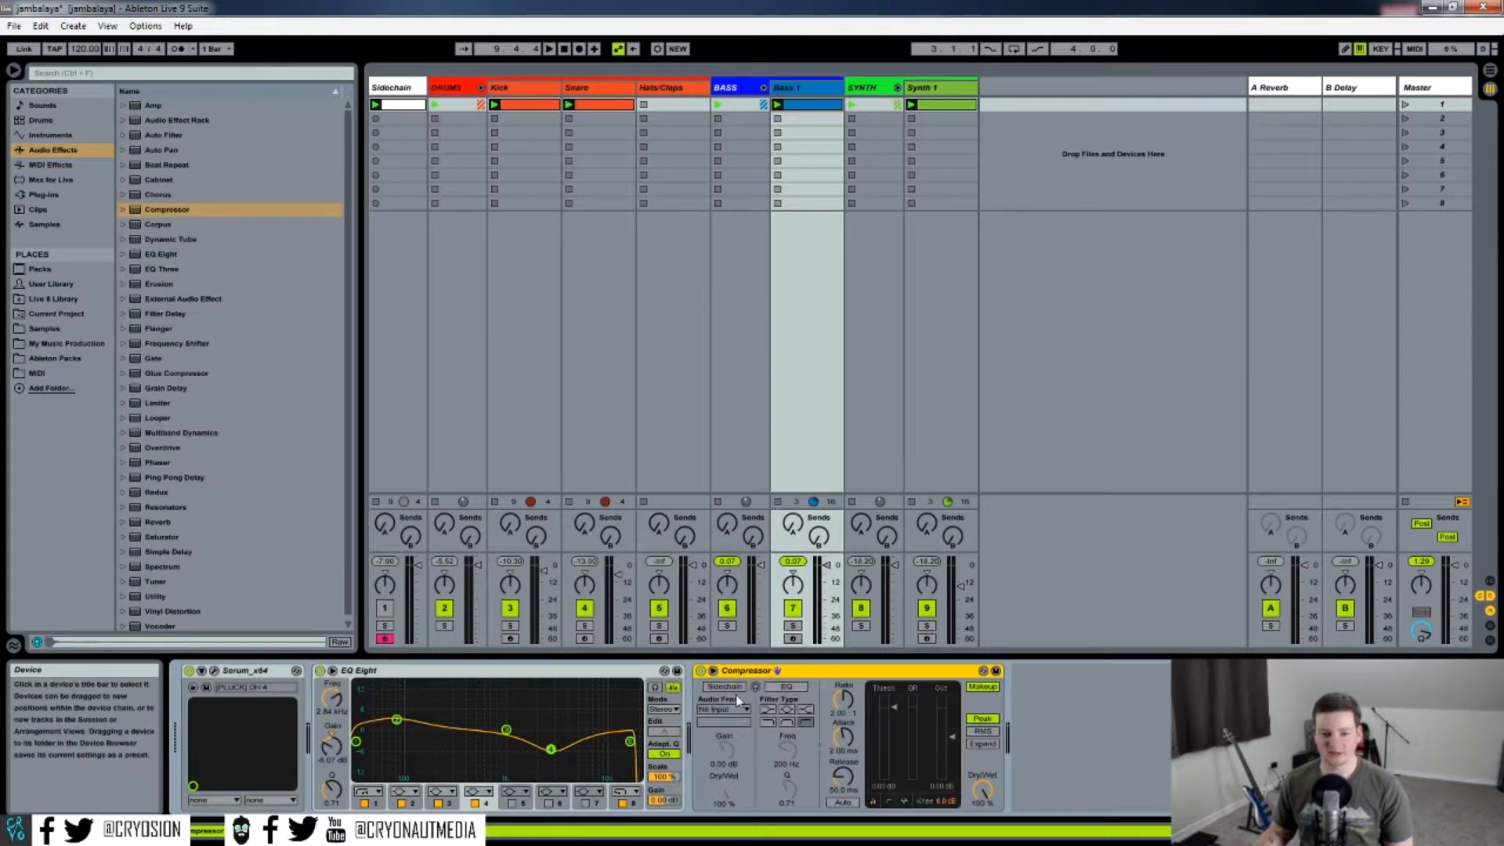
{"action": "left_click", "coordinate": [724, 709]}
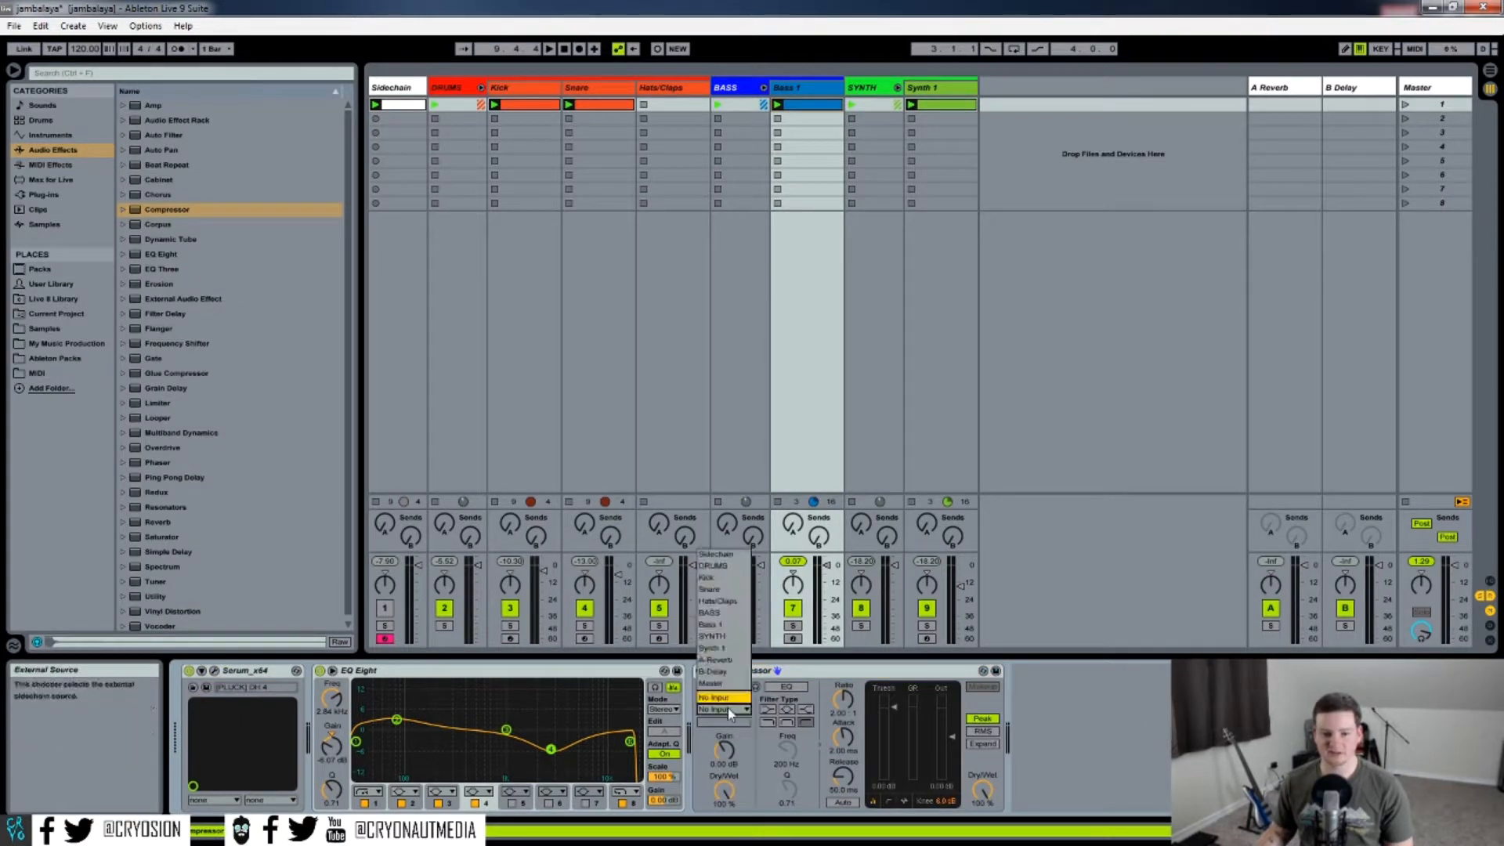
{"action": "left_click", "coordinate": [715, 554]}
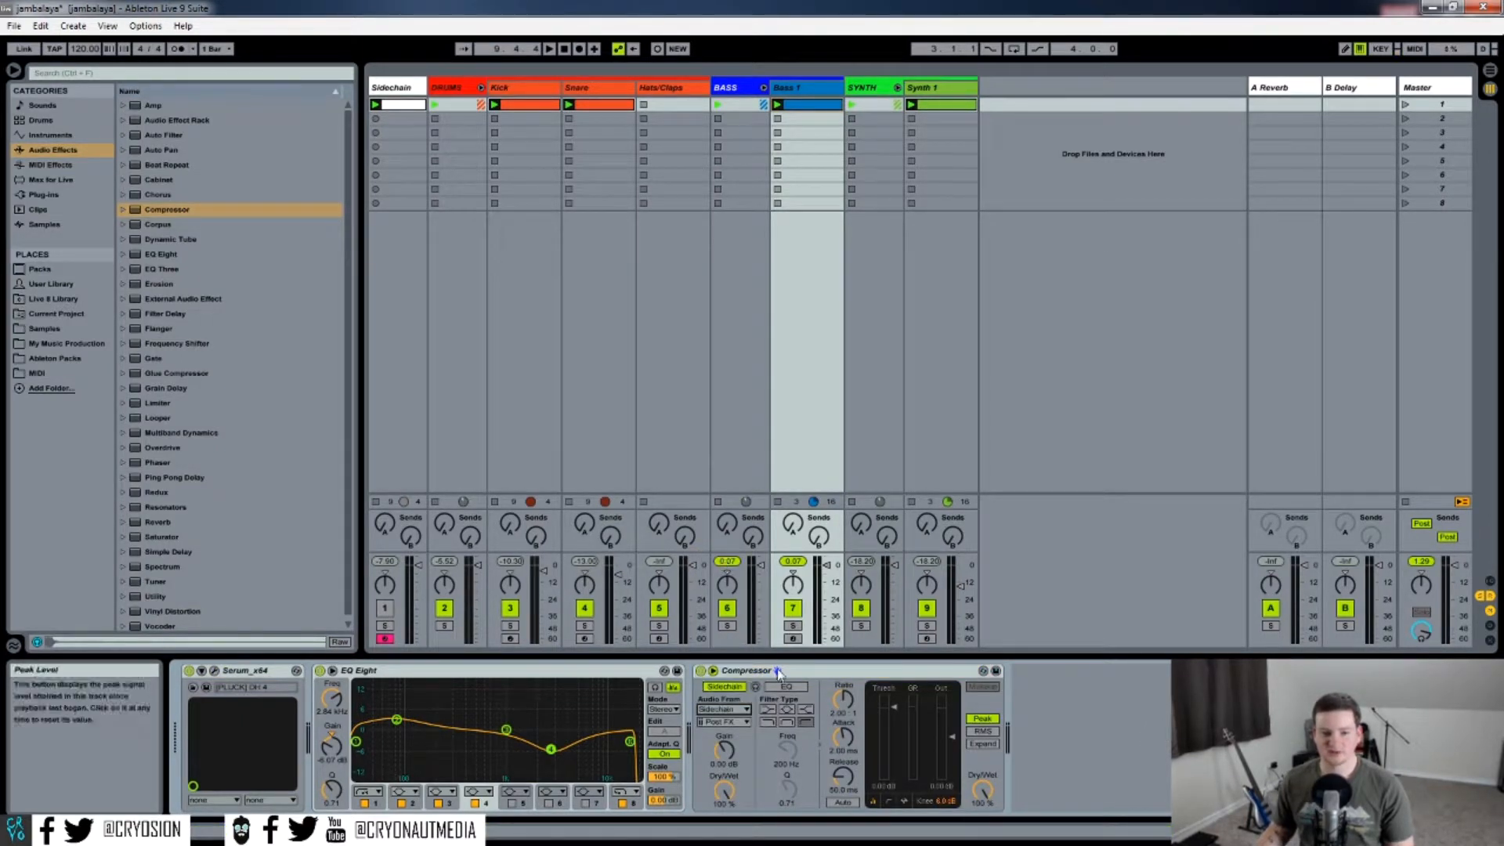
Solo Bass 1, tune its compressor threshold during playback, then unsolo it and play the mix.
{"action": "left_click", "coordinate": [793, 625]}
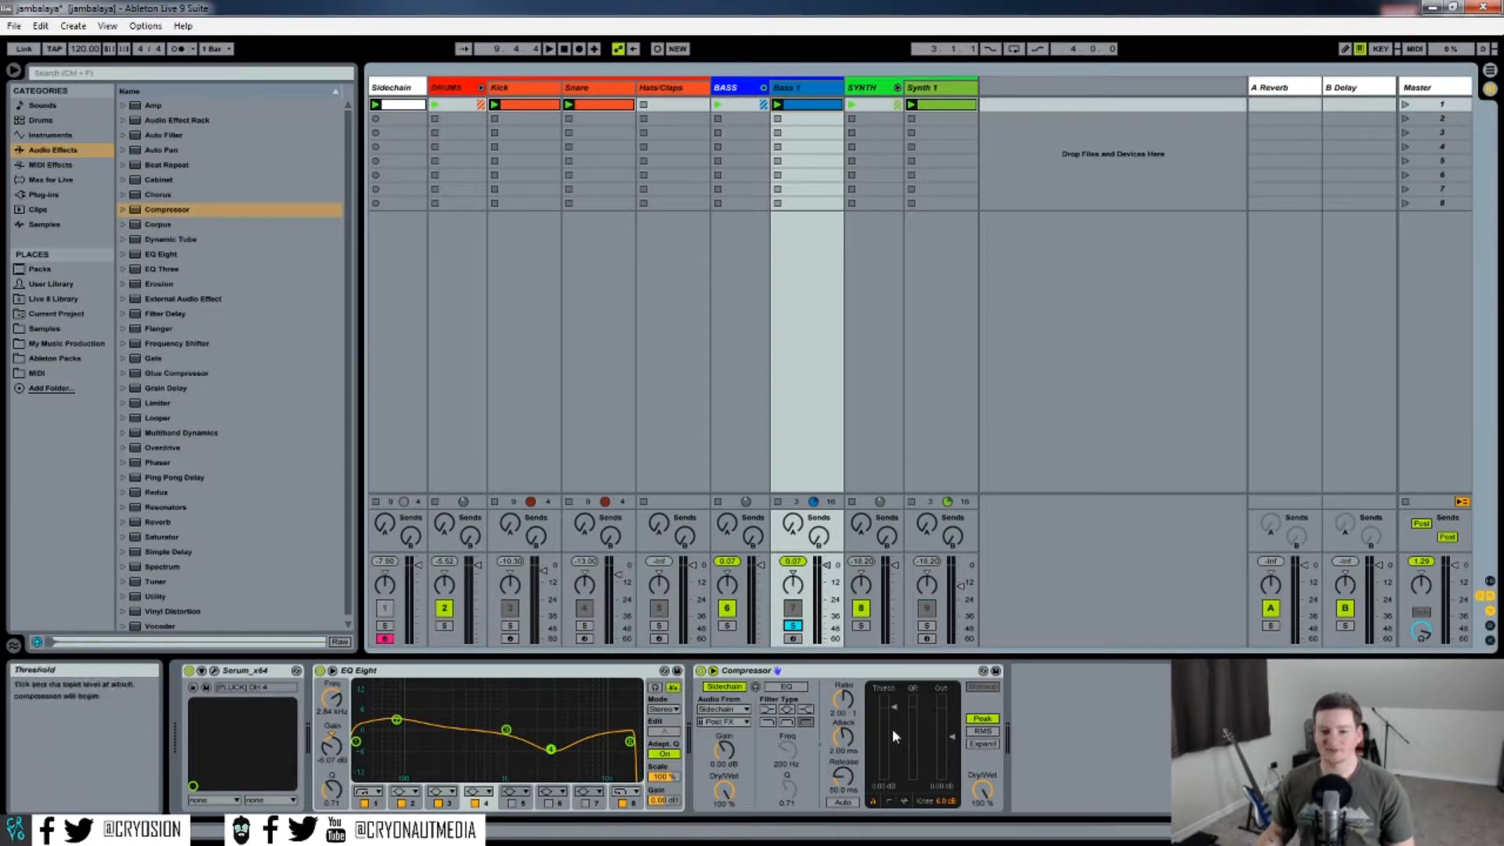
{"action": "left_click_drag", "start_coordinate": [895, 710], "coordinate": [894, 774]}
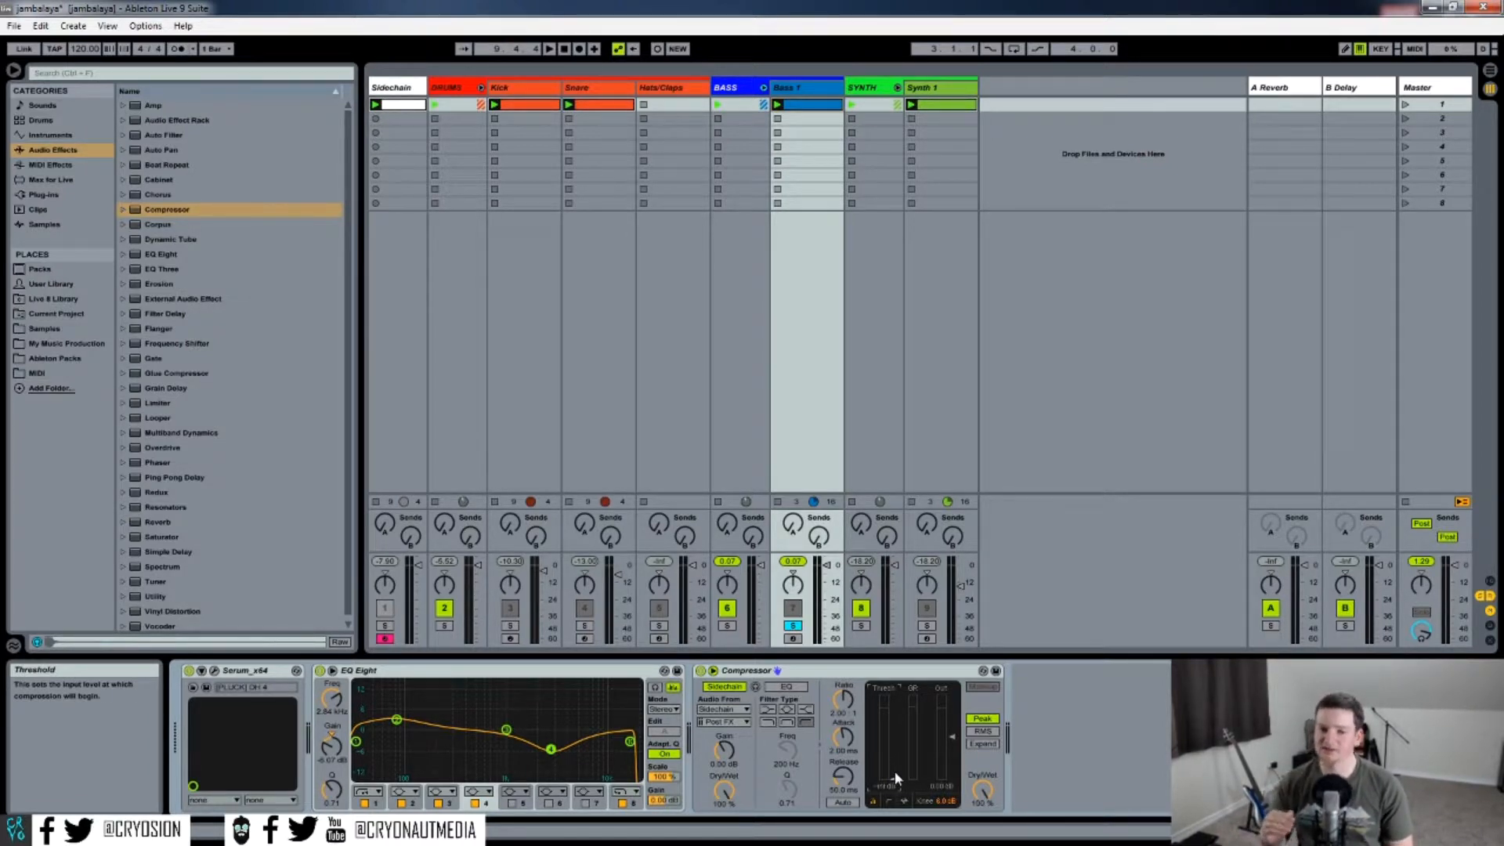
{"action": "key", "text": "space"}
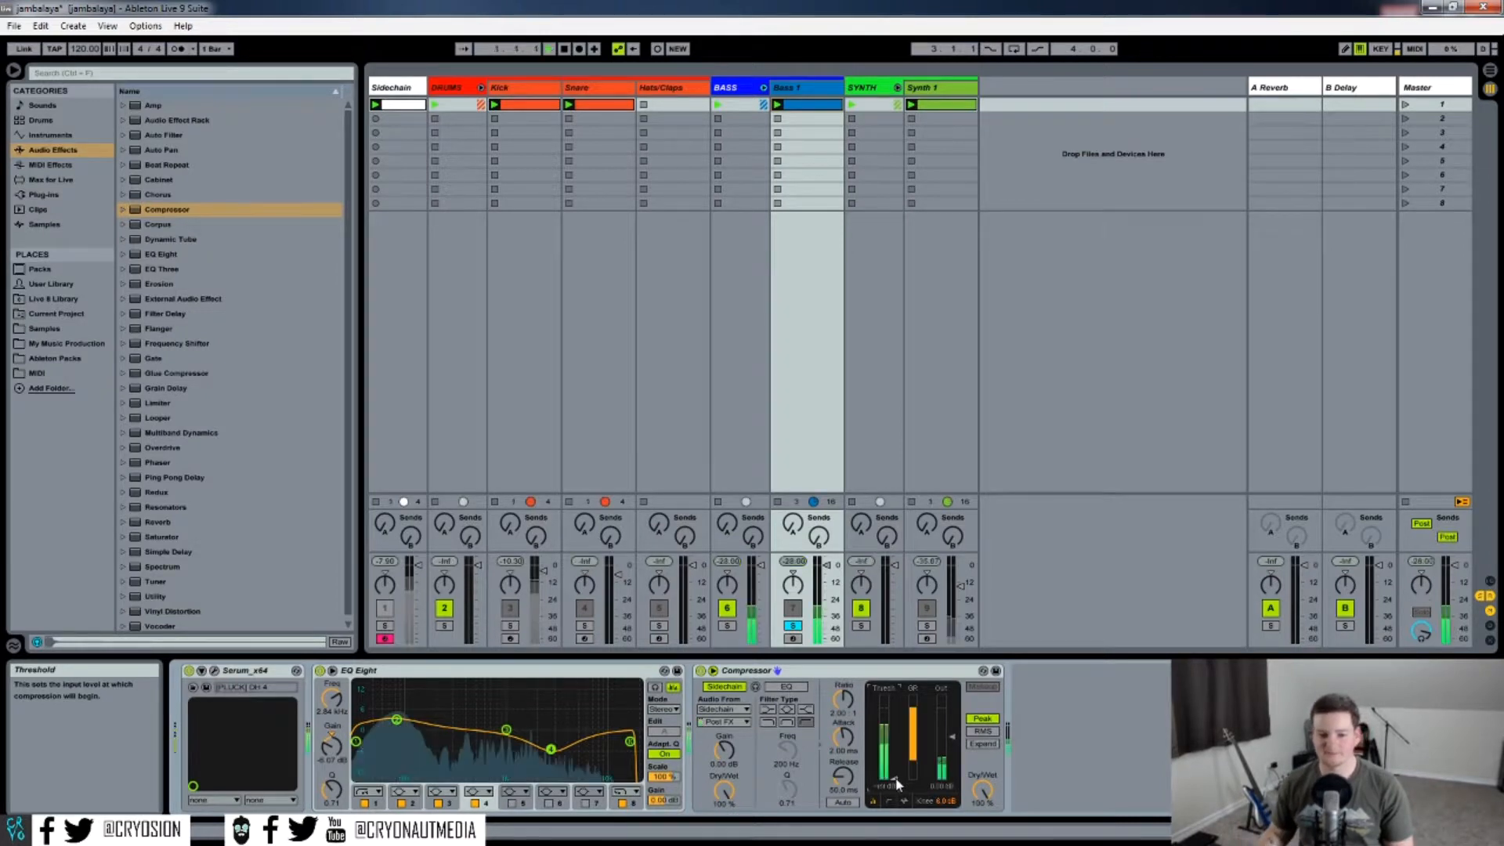
{"action": "left_click_drag", "start_coordinate": [896, 778], "coordinate": [895, 750]}
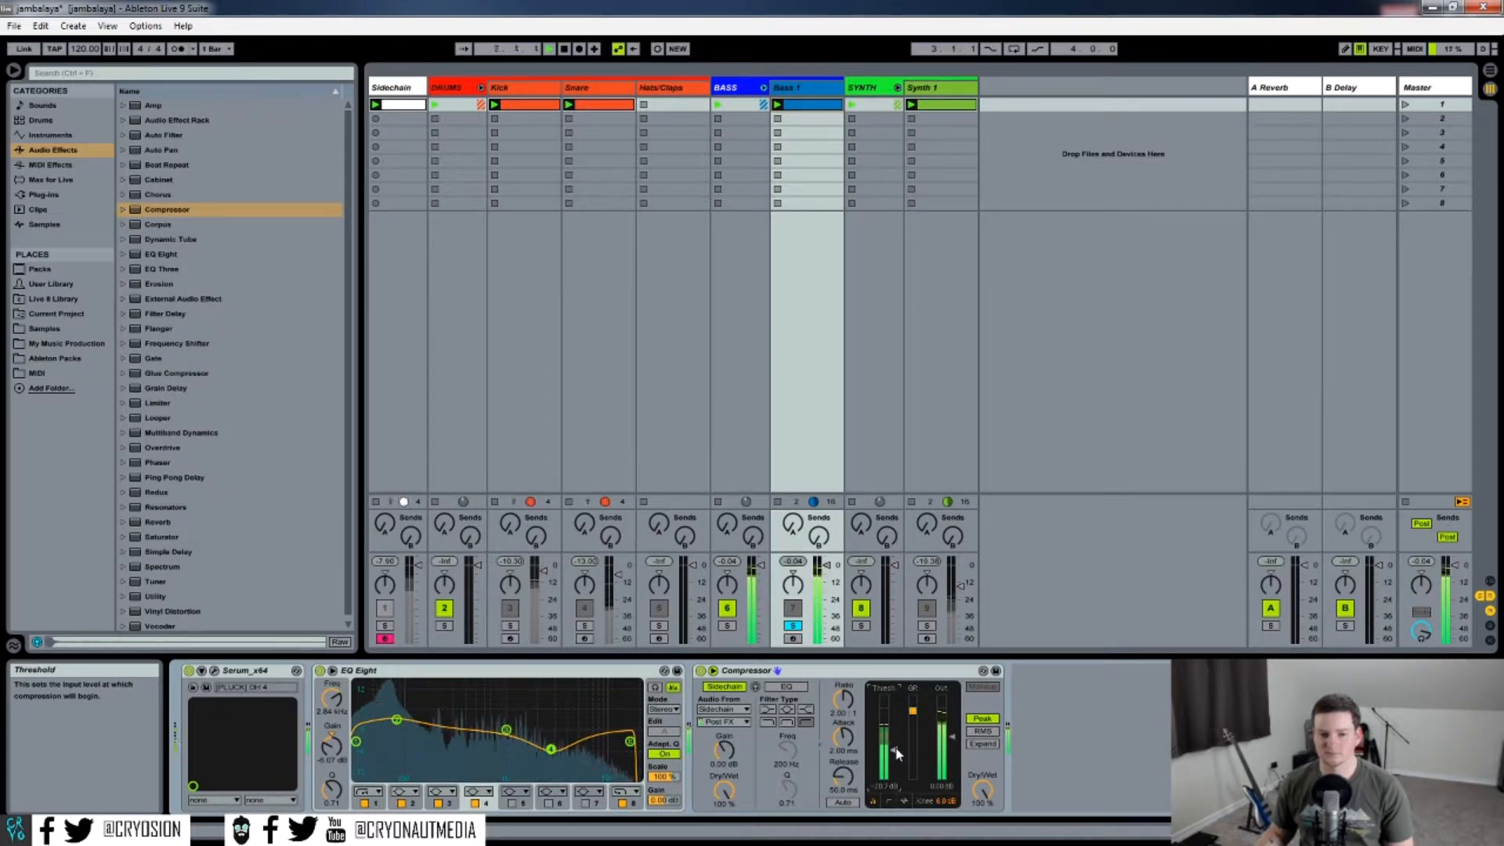
{"action": "key", "text": "space"}
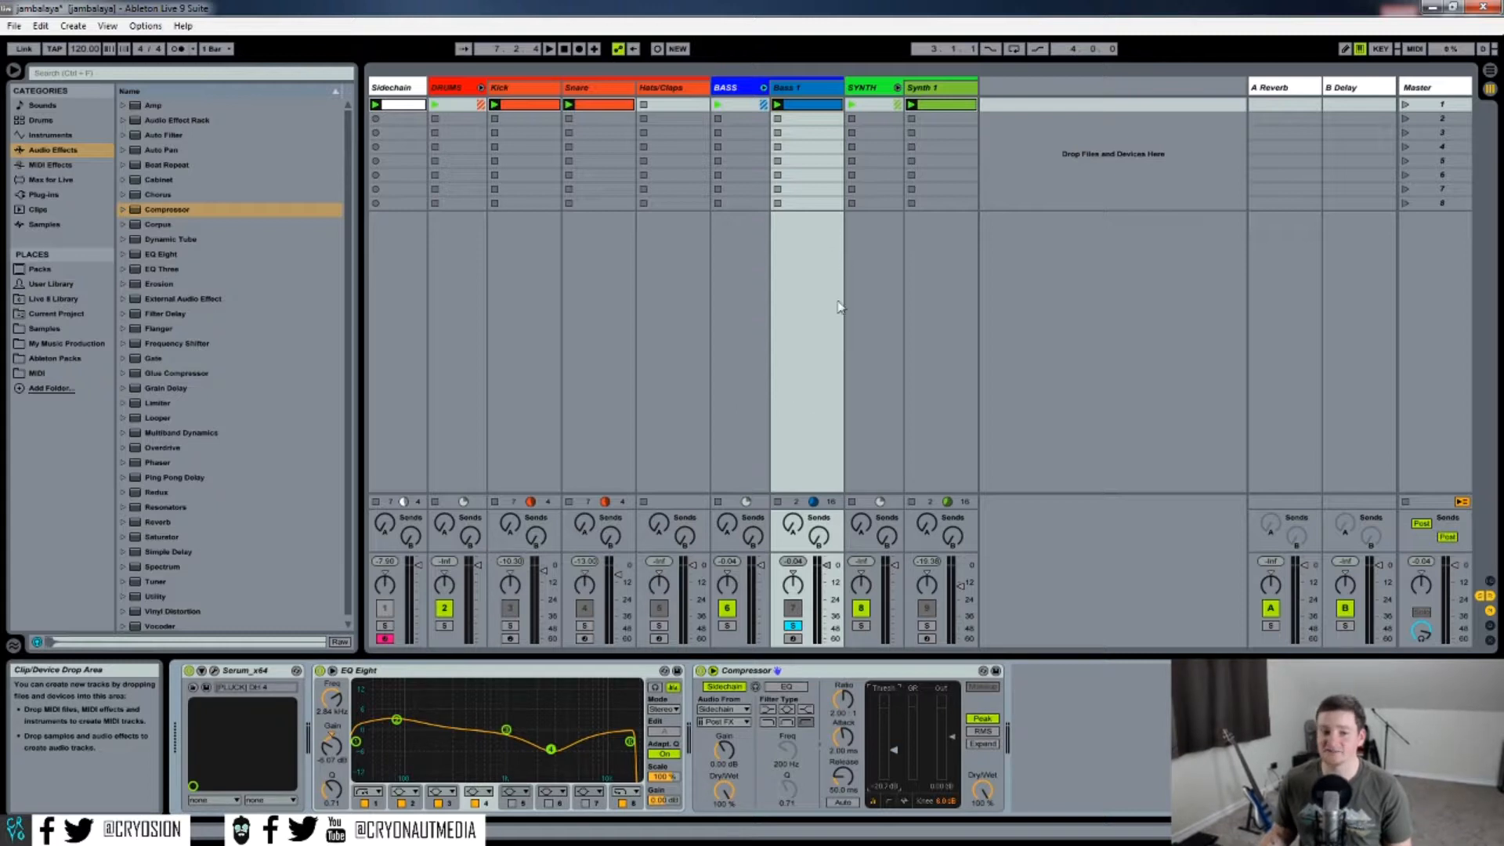
{"action": "left_click", "coordinate": [793, 625]}
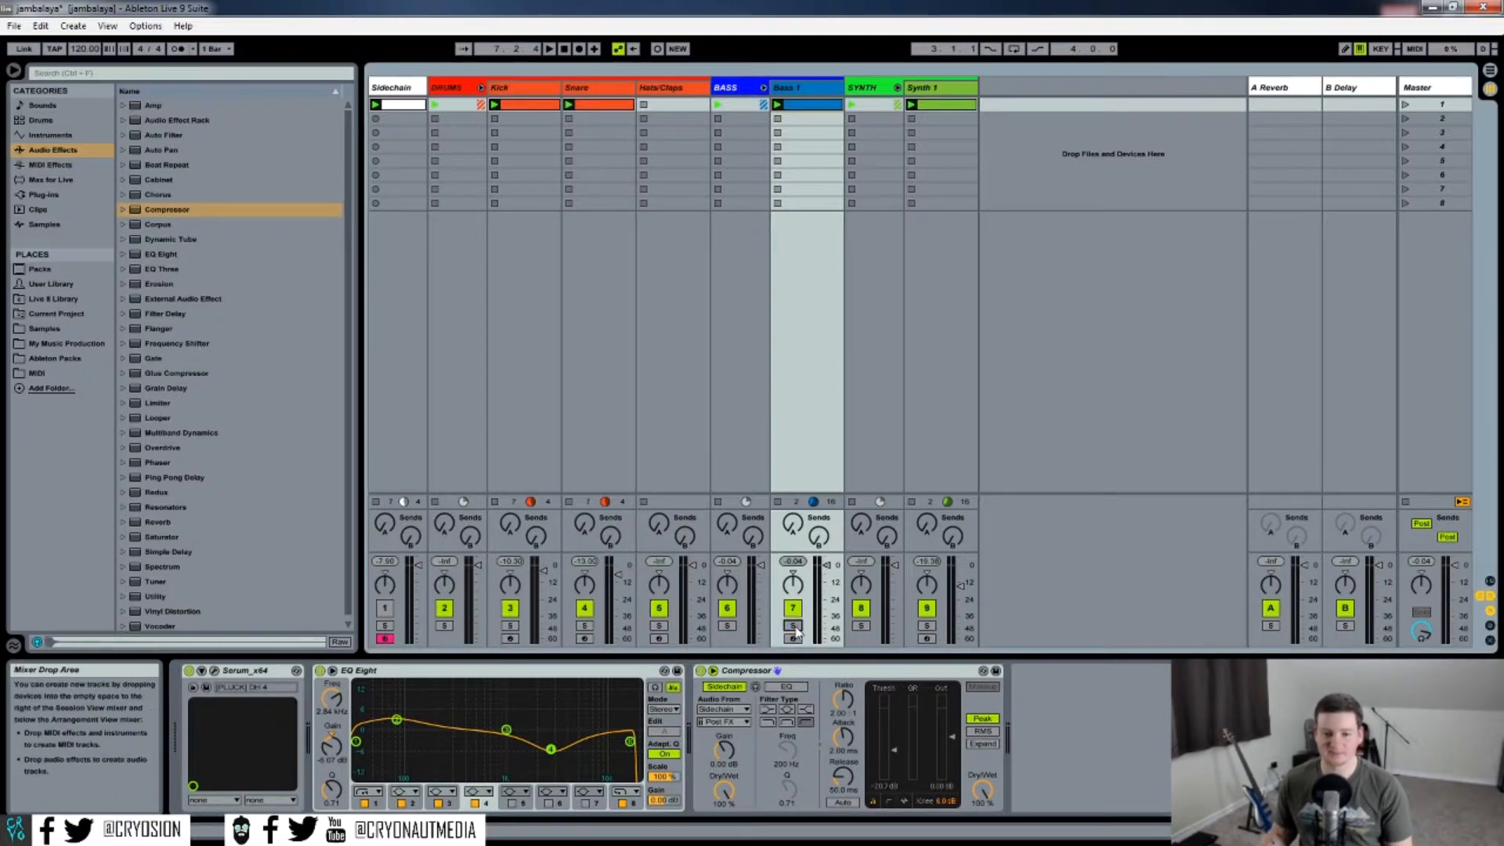
{"action": "key", "text": "space"}
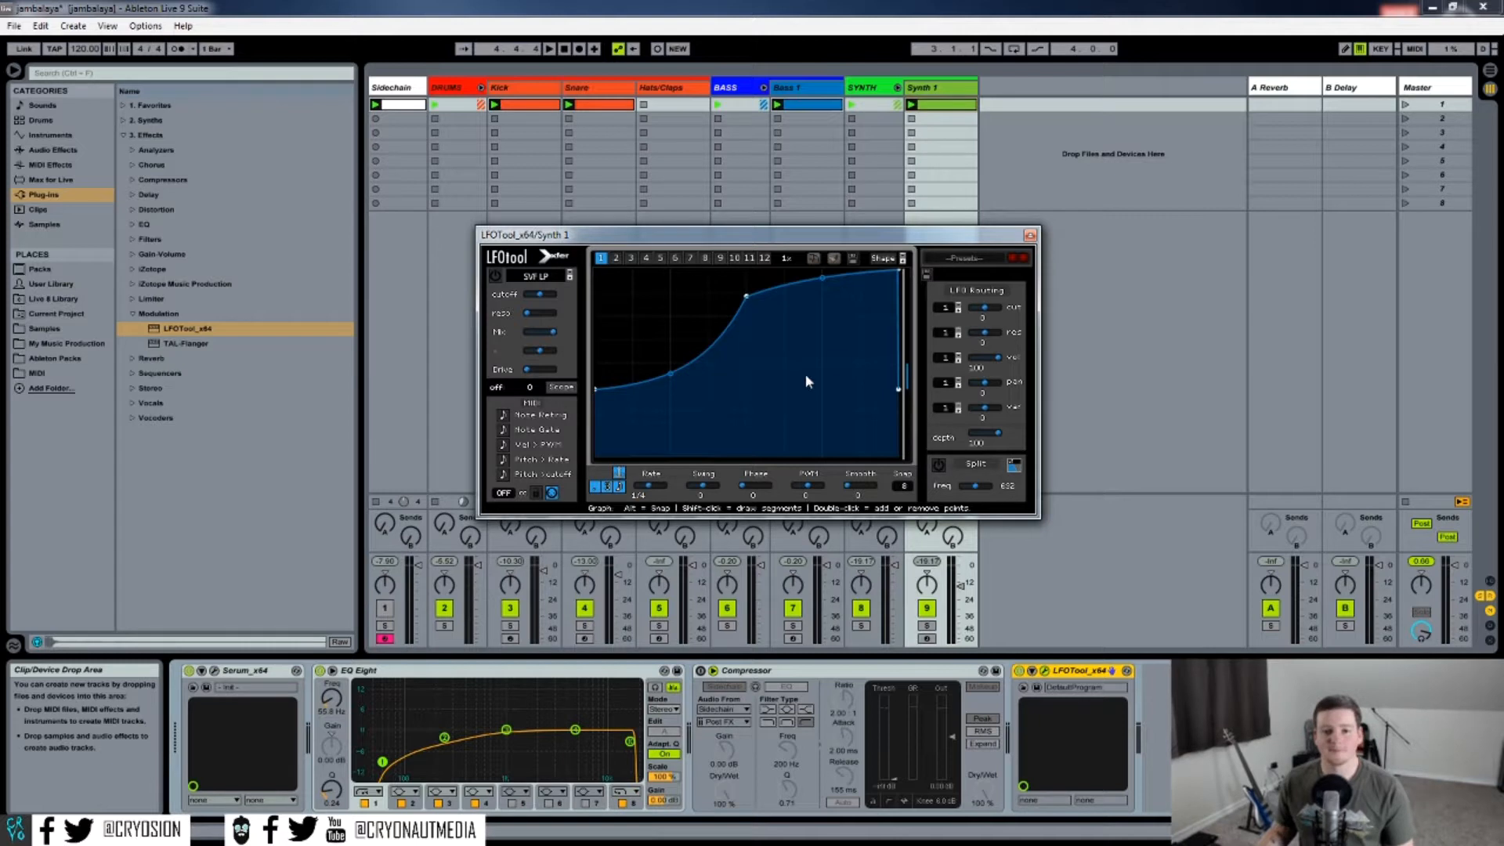
Load the basic saw up shape into the LFOtool graph on Synth 1.
{"action": "left_click", "coordinate": [883, 258]}
{"action": "mouse_move", "coordinate": [932, 268]}
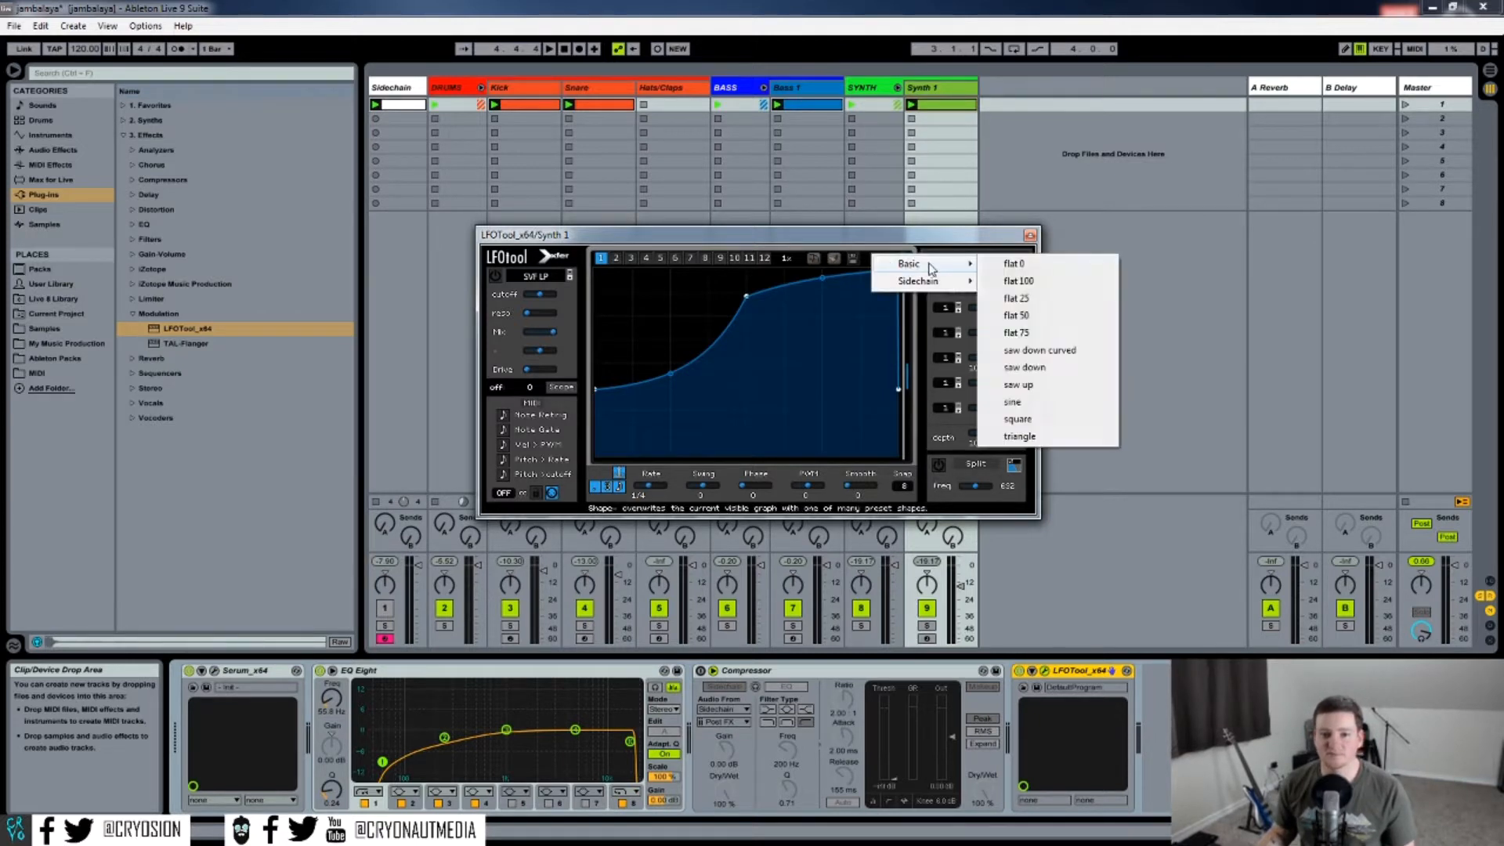
{"action": "left_click", "coordinate": [1026, 385]}
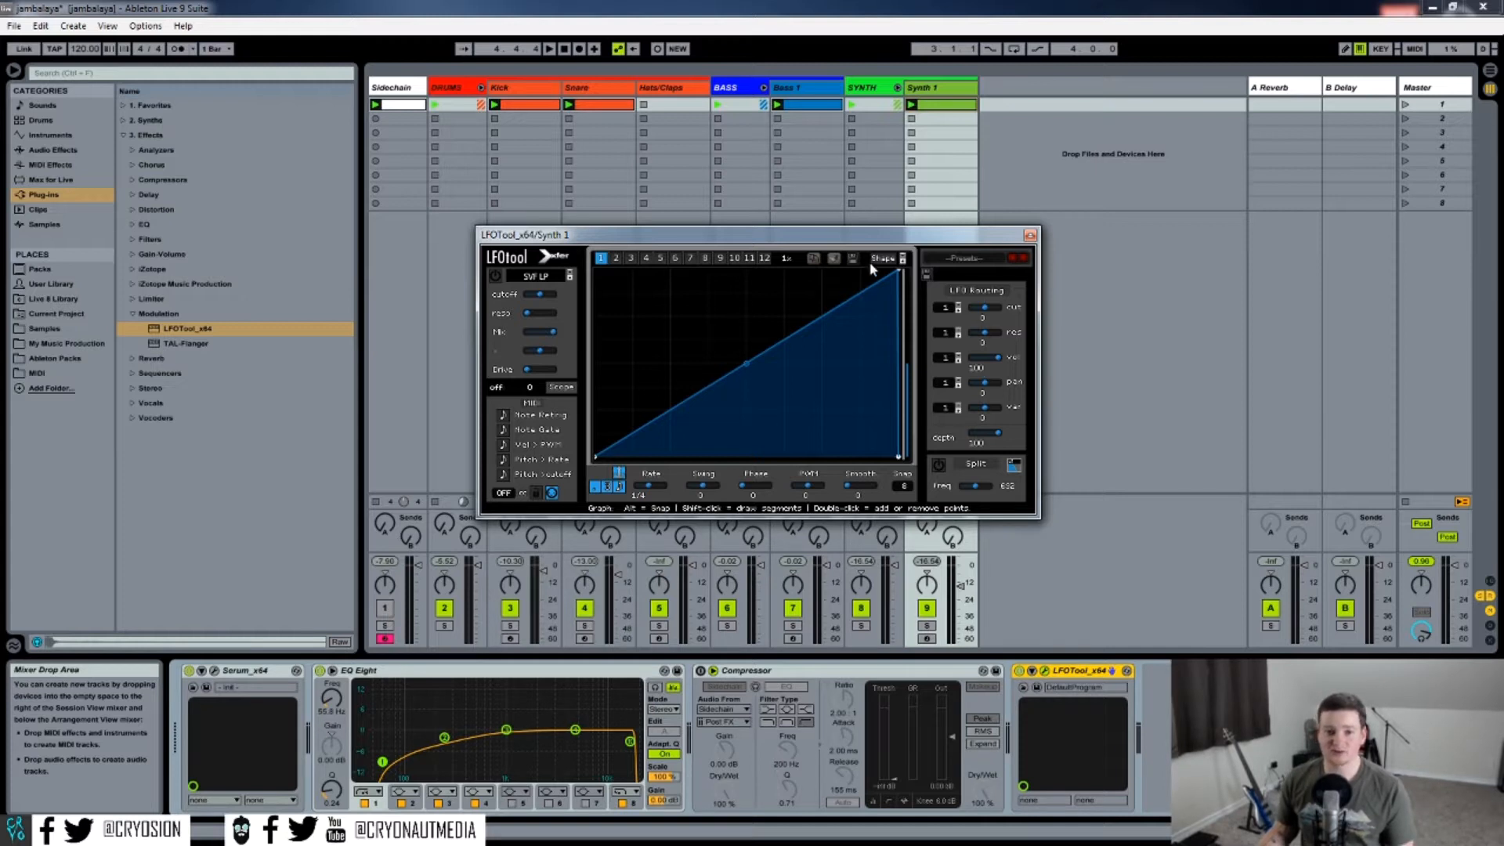
Play the mix, solo Synth 1 to hear the LFOtool ducking, and stop playback.
{"action": "key", "text": "space"}
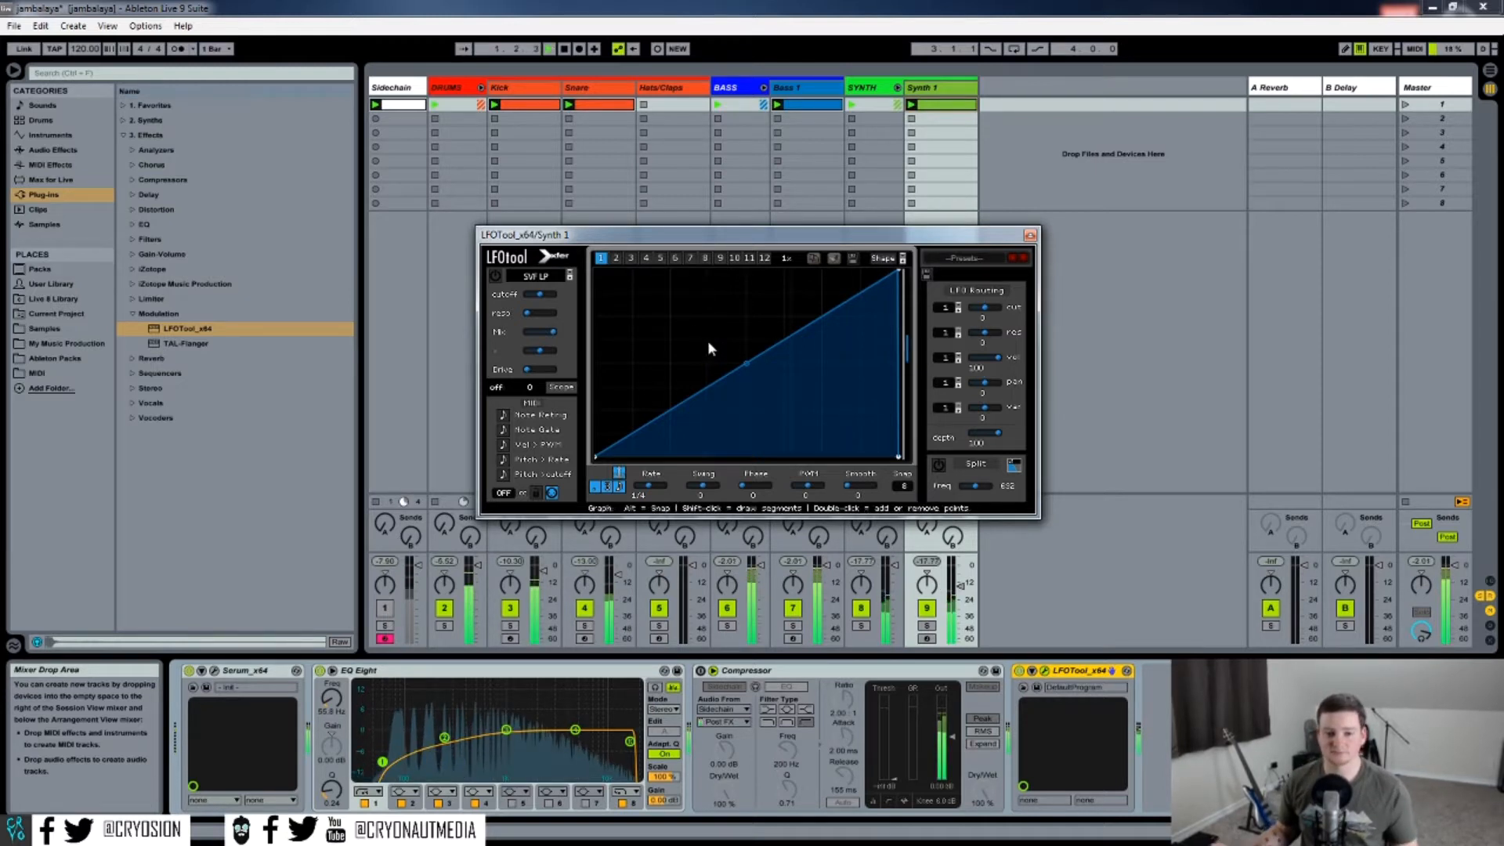
{"action": "left_click", "coordinate": [927, 627]}
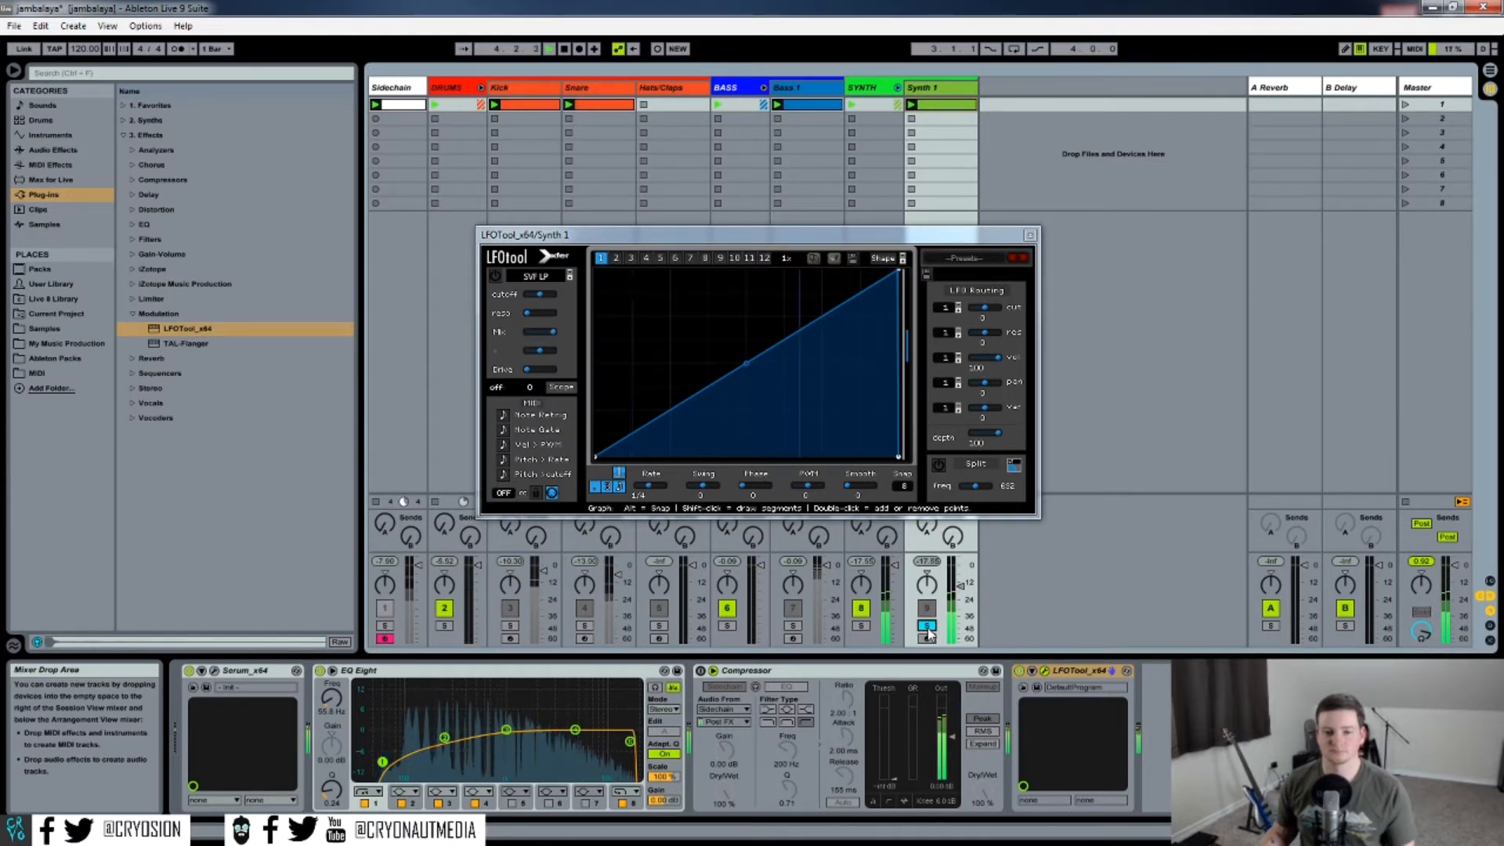
{"action": "key", "text": "space"}
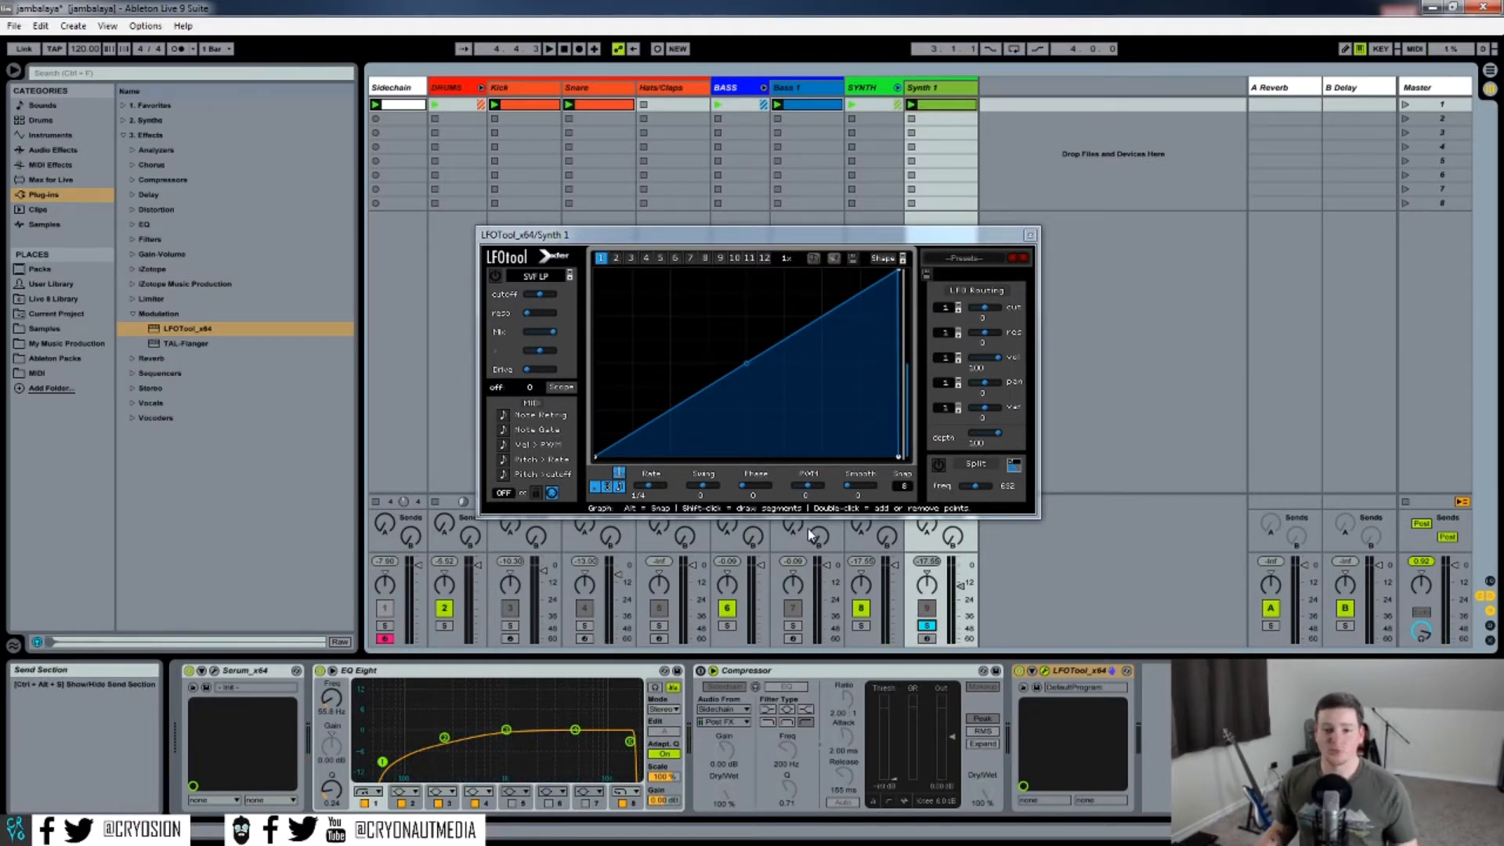
Add a point near the start of the LFOtool curve and pull it down low to lengthen the dip.
{"action": "left_click", "coordinate": [647, 445]}
{"action": "double_click", "coordinate": [649, 429]}
{"action": "left_click_drag", "start_coordinate": [648, 427], "coordinate": [640, 446]}
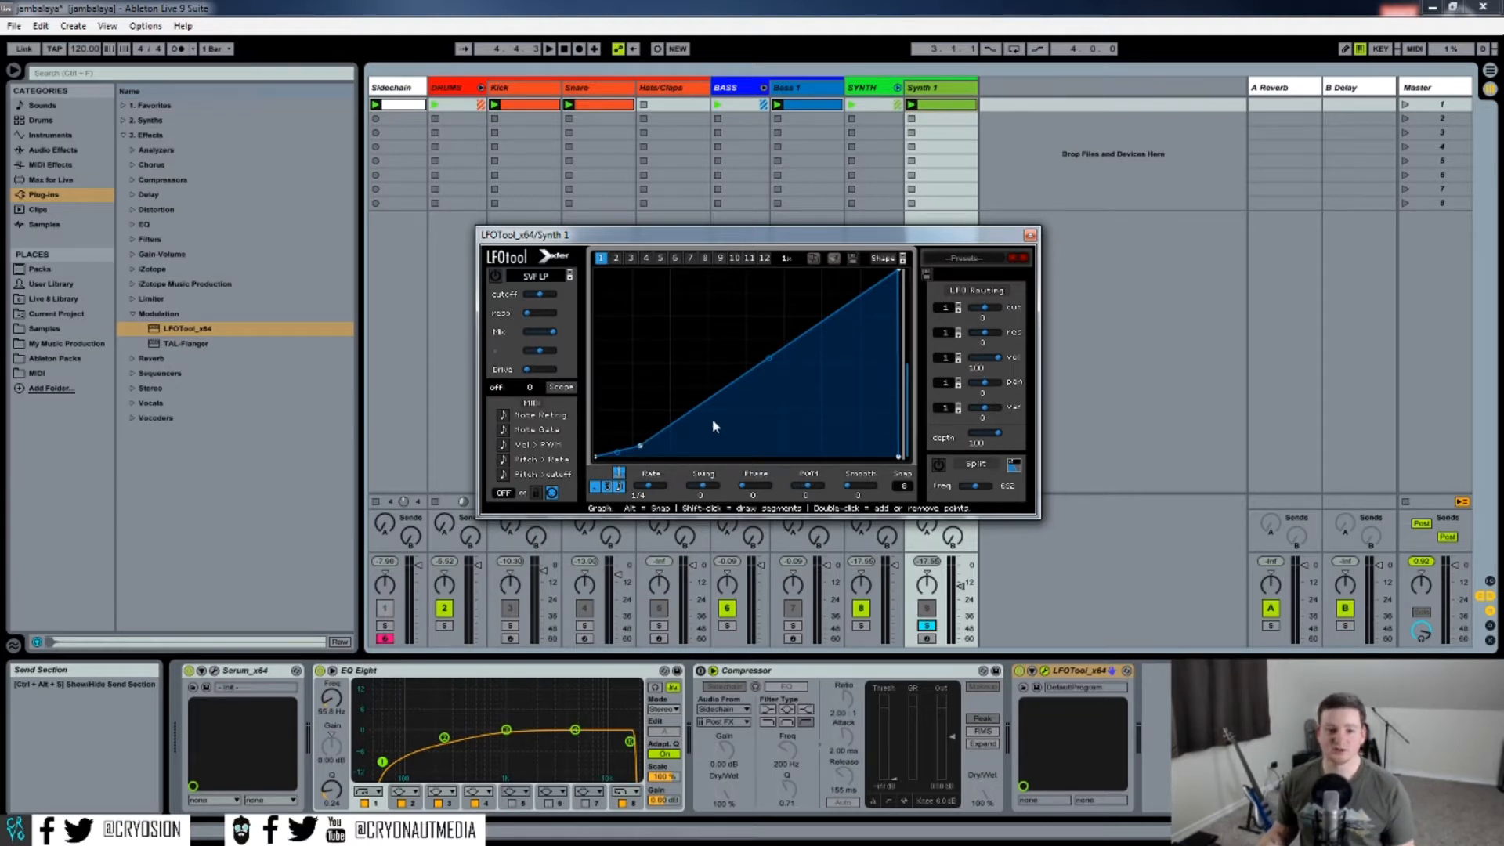
{"action": "left_click_drag", "start_coordinate": [651, 491], "coordinate": [661, 494]}
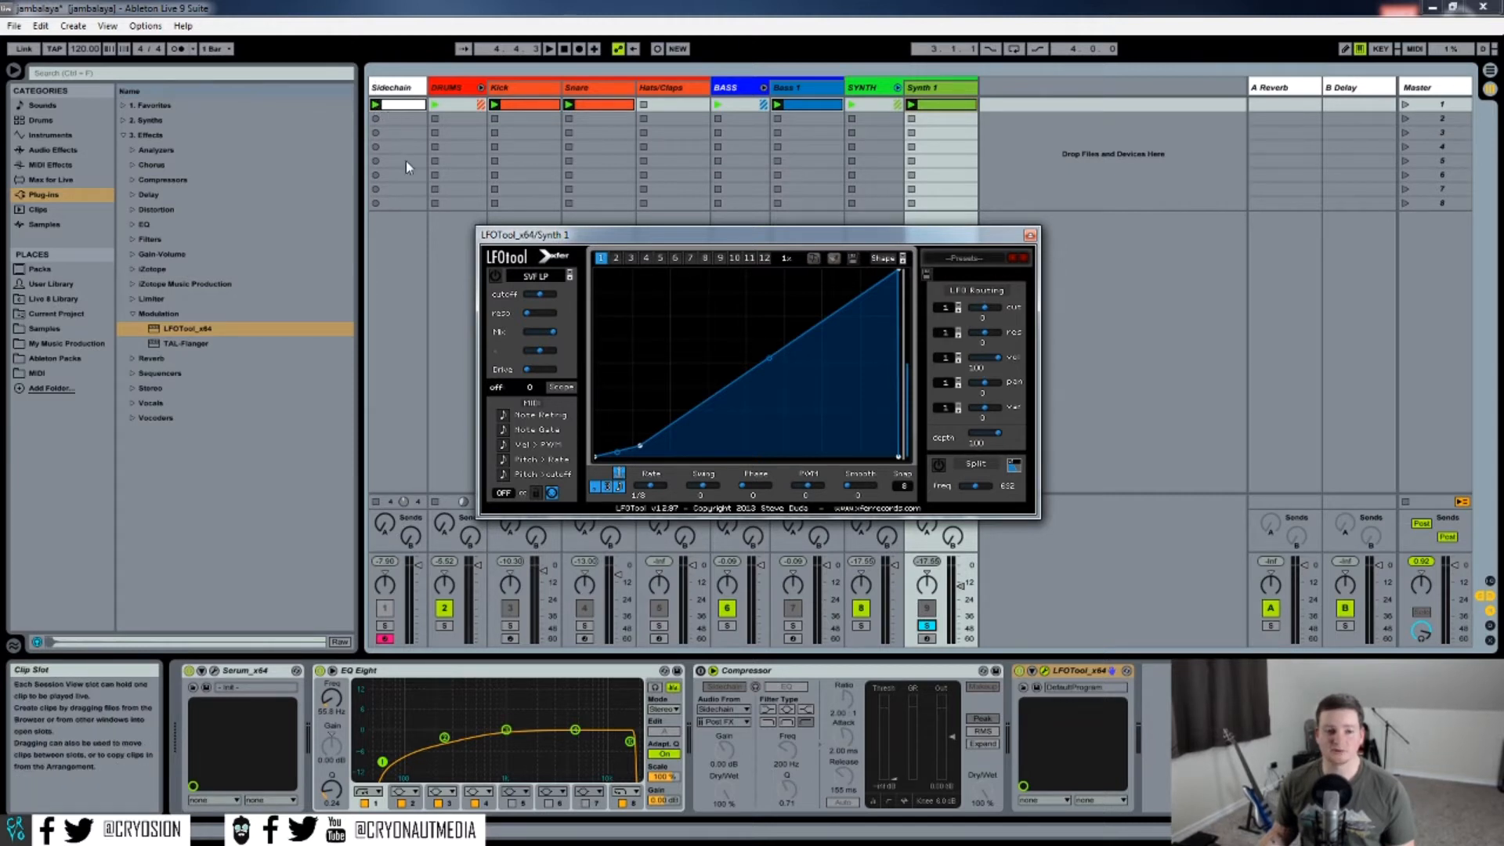
Play the soloed Synth 1 and tweak the LFOtool Rate control while listening, then stop playback.
{"action": "left_click", "coordinate": [376, 502]}
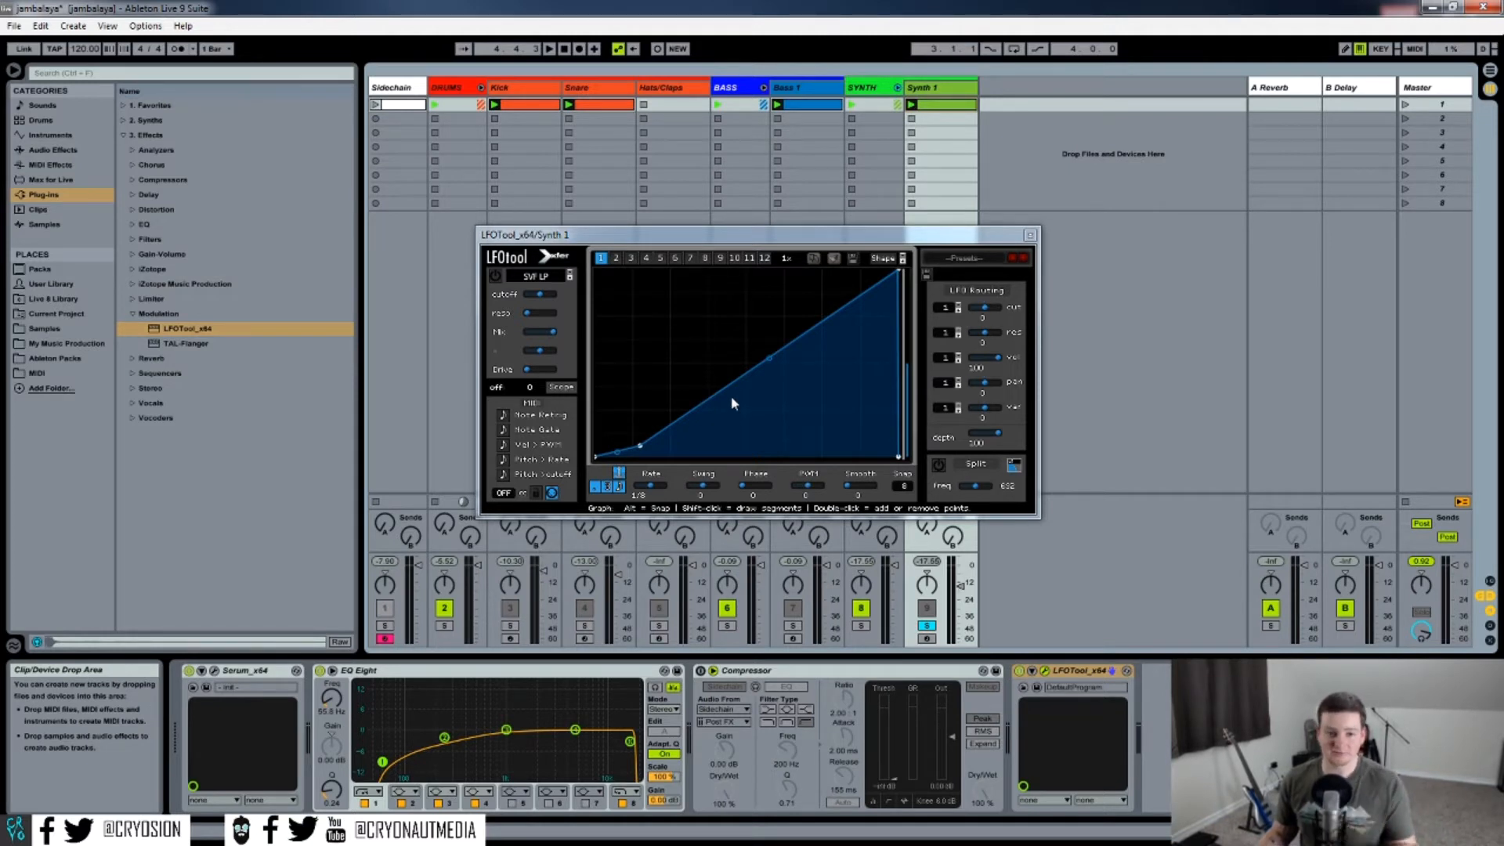
{"action": "key", "text": "space"}
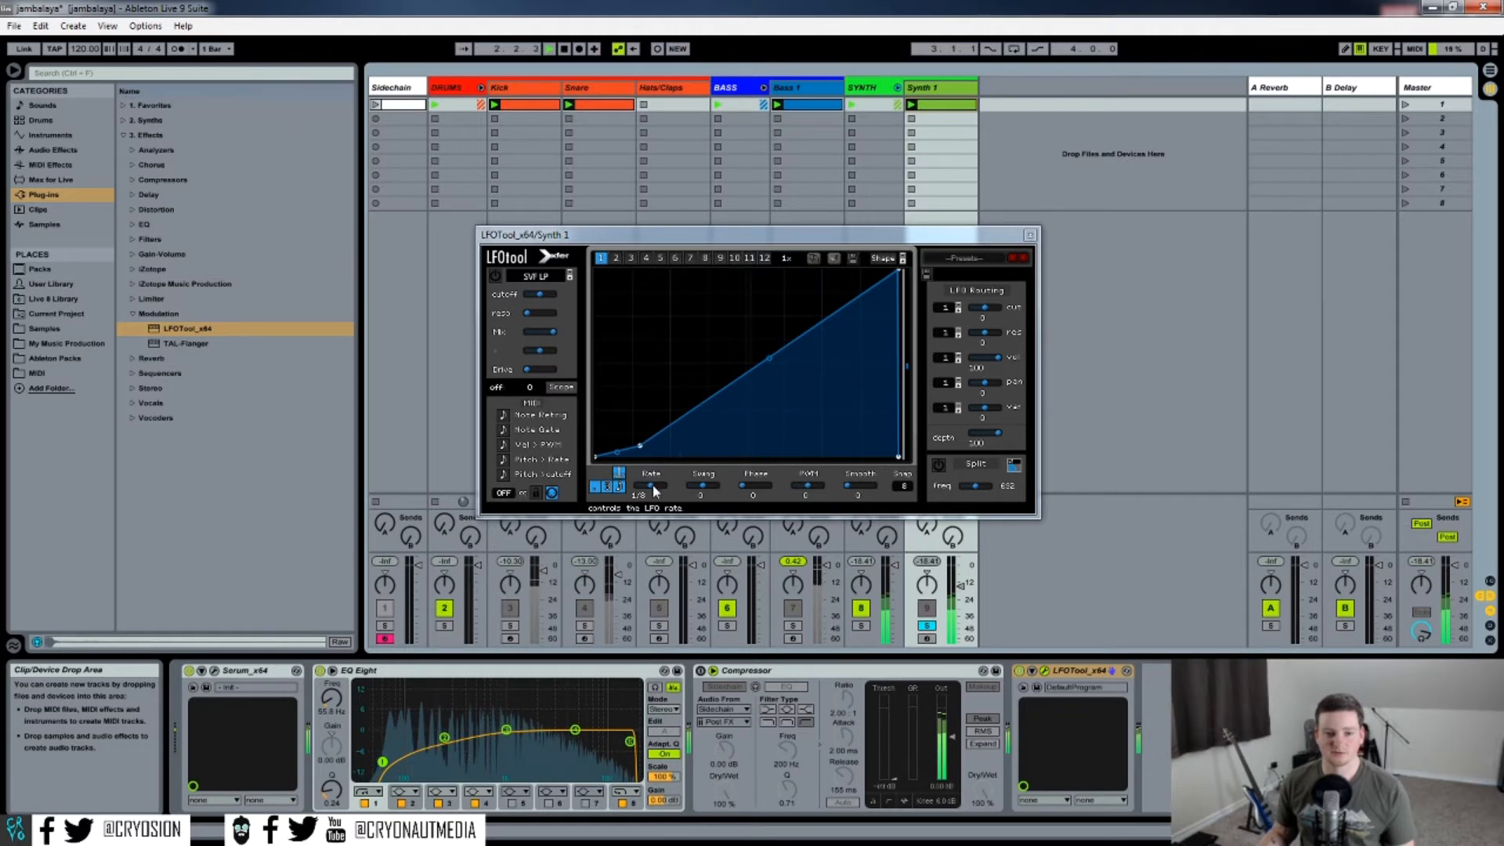
{"action": "left_click_drag", "start_coordinate": [653, 486], "coordinate": [665, 522]}
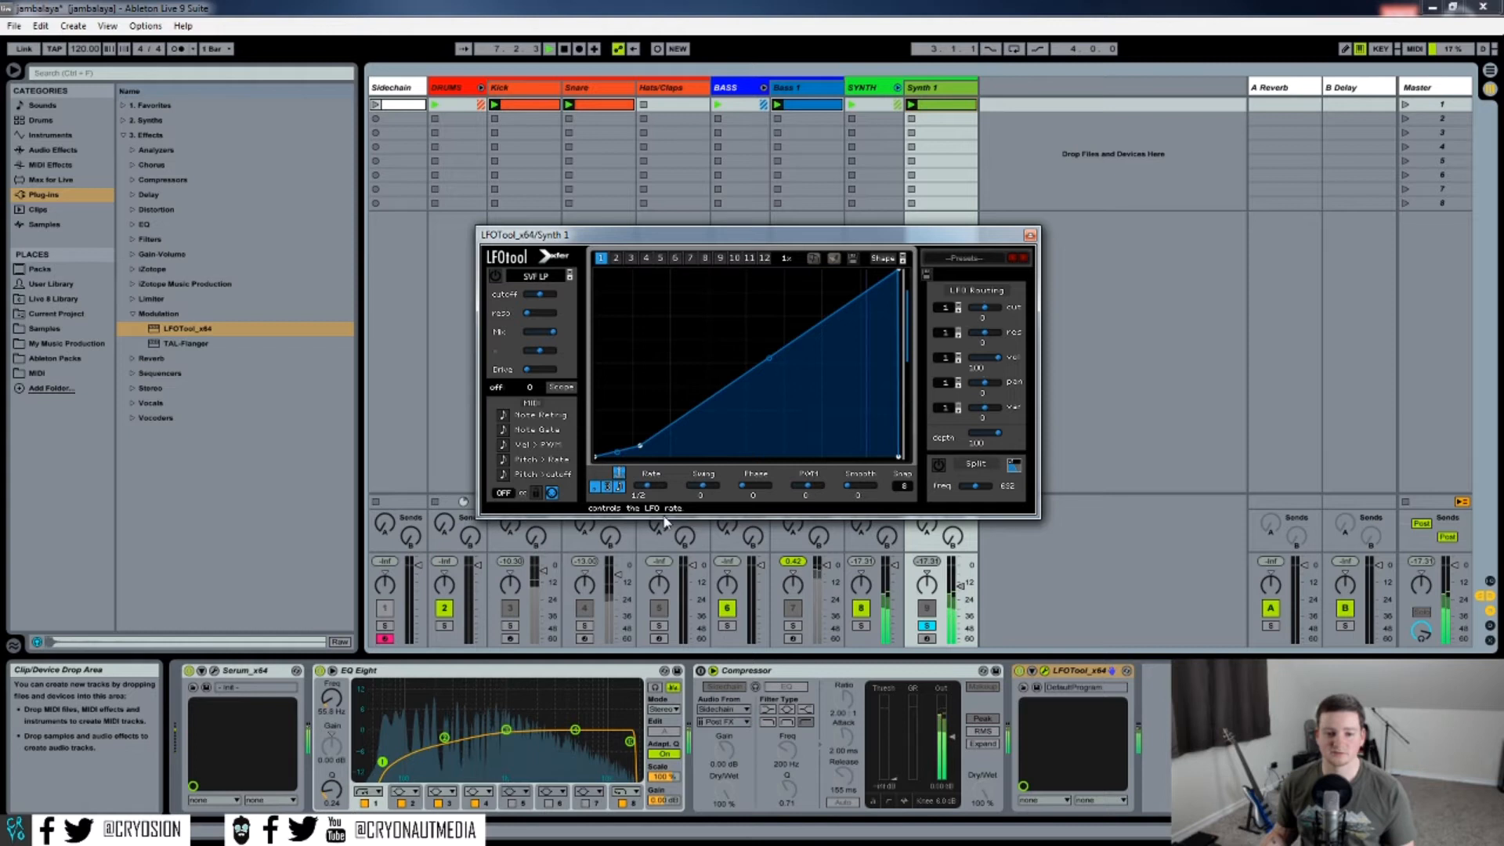
{"action": "left_click_drag", "start_coordinate": [664, 522], "coordinate": [712, 511]}
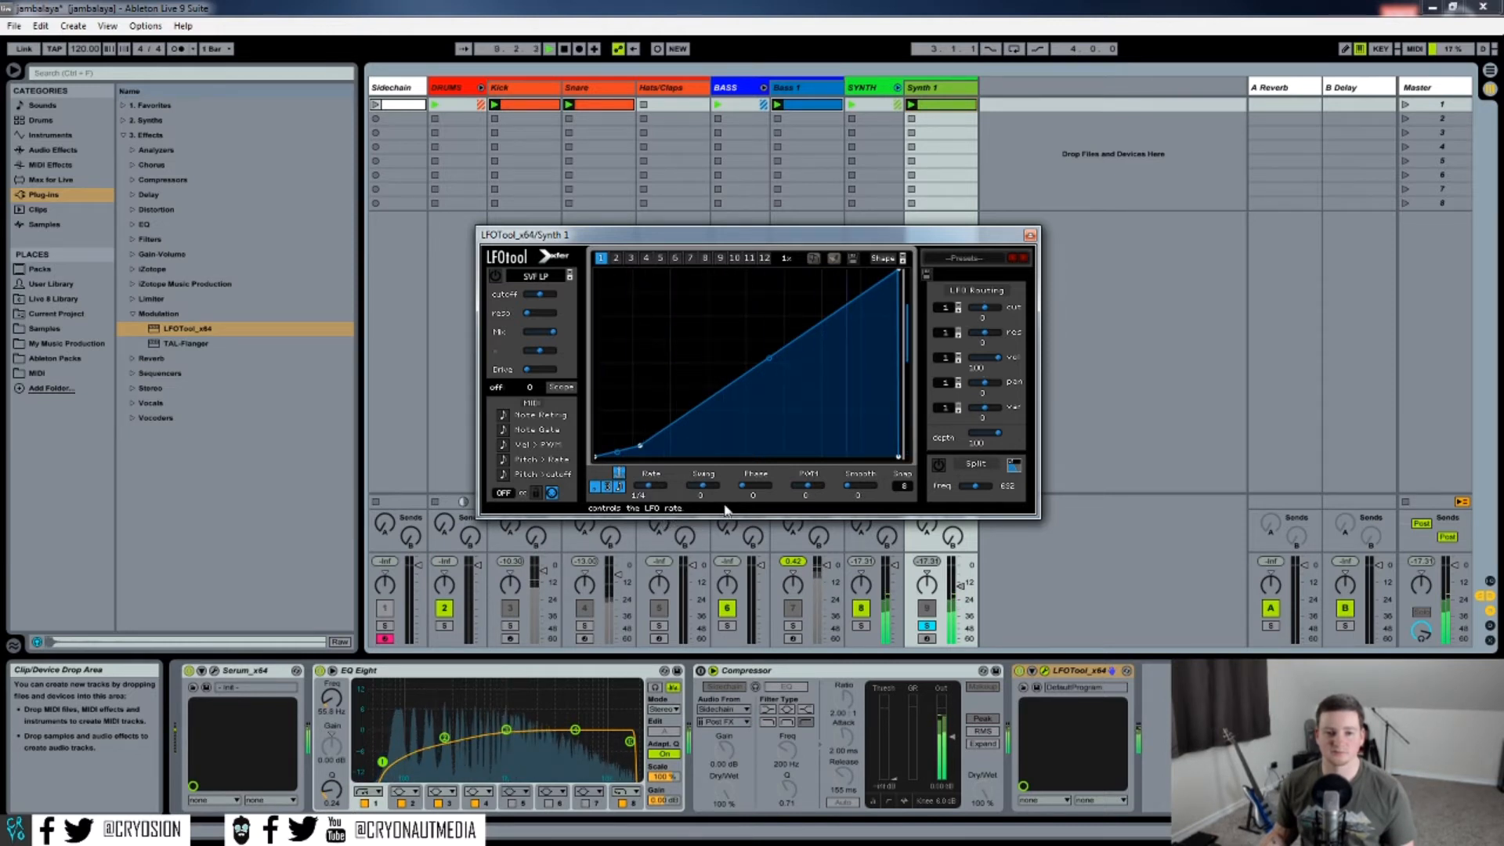
{"action": "key", "text": "space"}
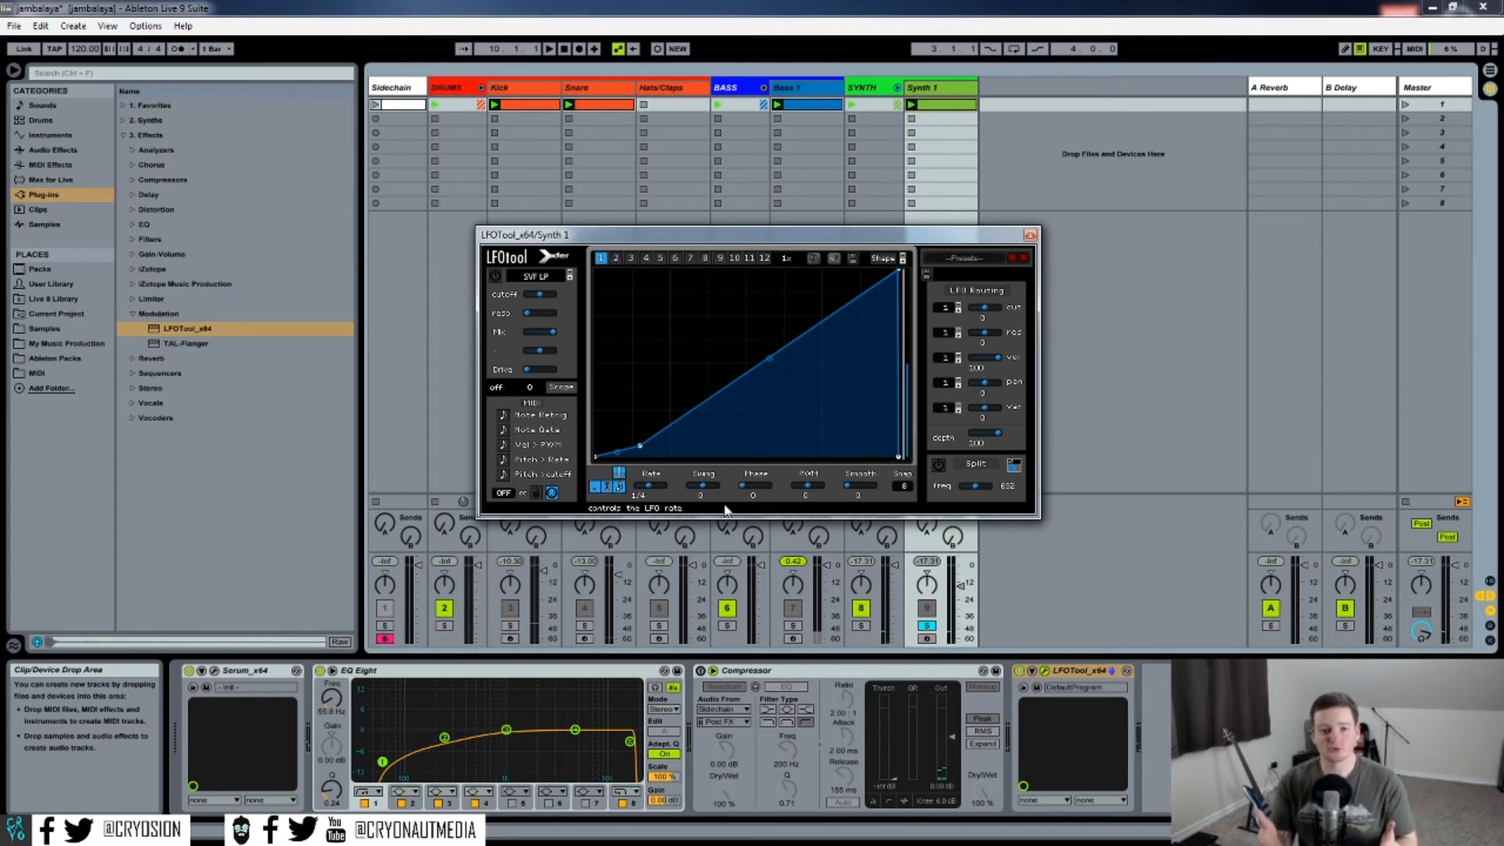